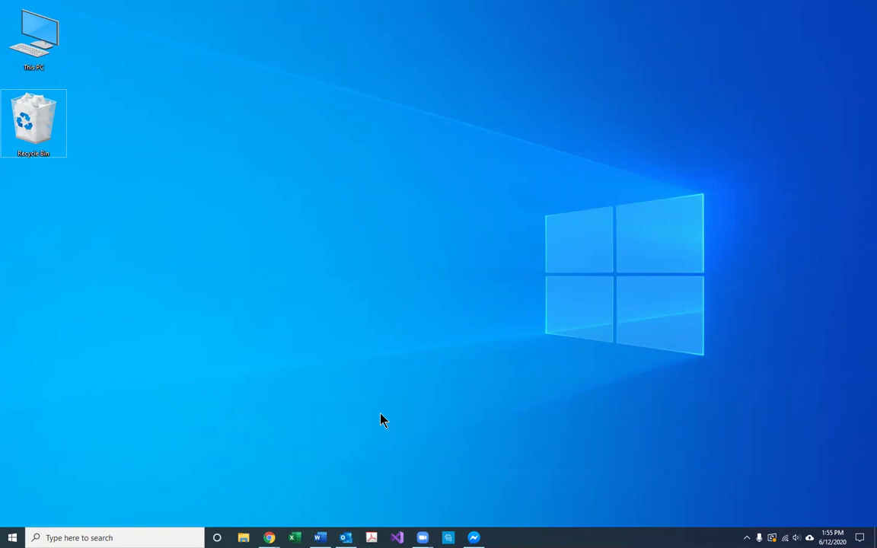
# Open File Explorer at This PC and look over the Quick Access Toolbar customization choices and the file commands
pyautogui.press('super+e')
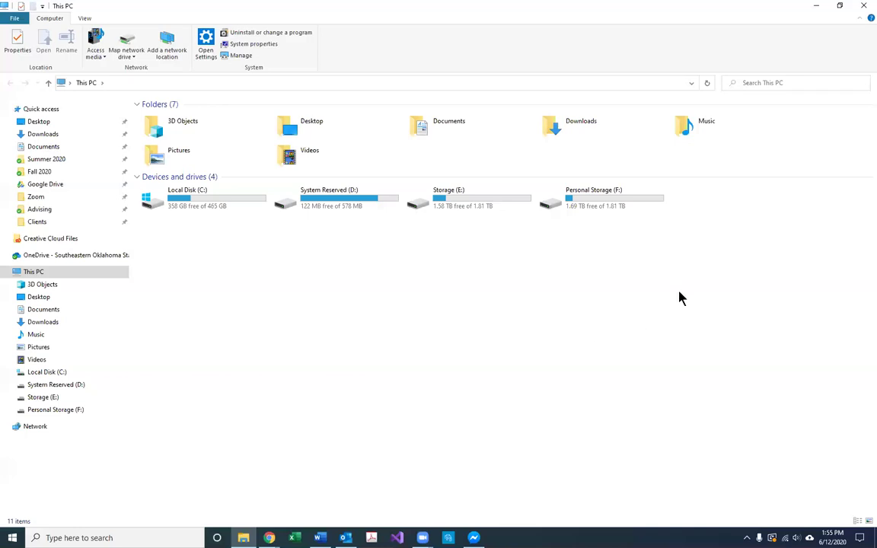
pyautogui.moveTo(581, 231); pyautogui.dragTo(157, 191)
pyautogui.click(296, 301)
pyautogui.click(42, 6)
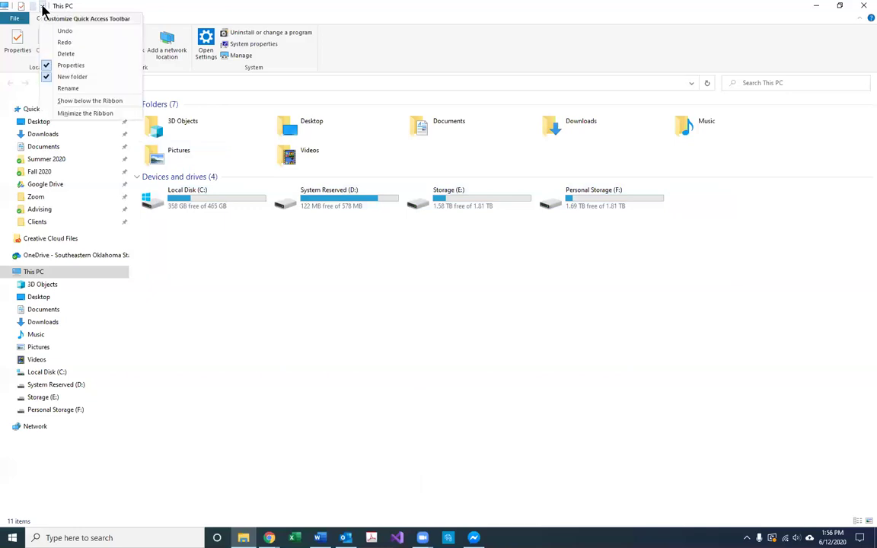
pyautogui.click(104, 4)
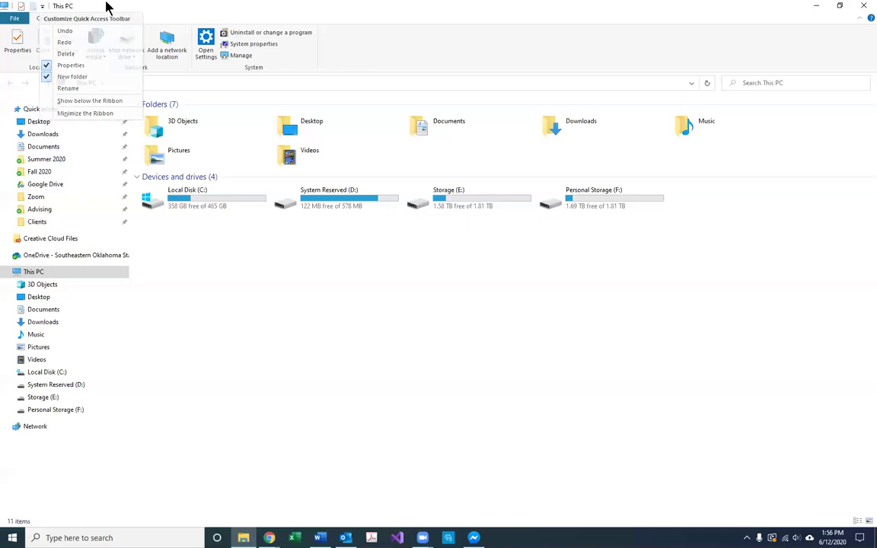
pyautogui.click(16, 19)
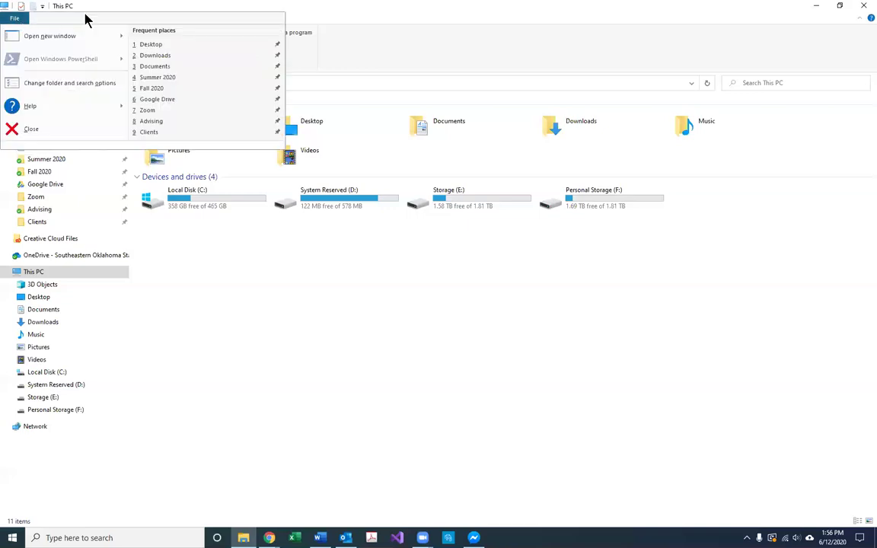
pyautogui.click(172, 6)
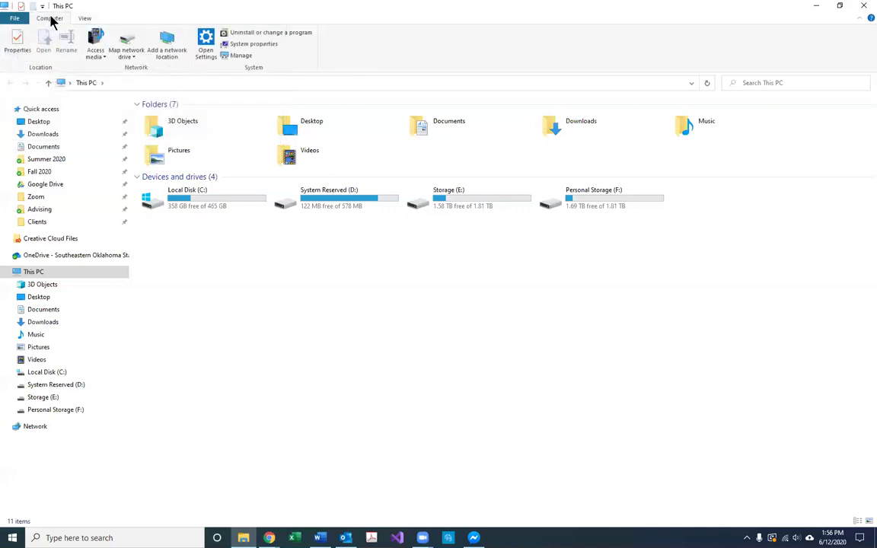
# Try the Extra large icons, List and Details layouts for This PC, and return to Tiles
pyautogui.click(85, 20)
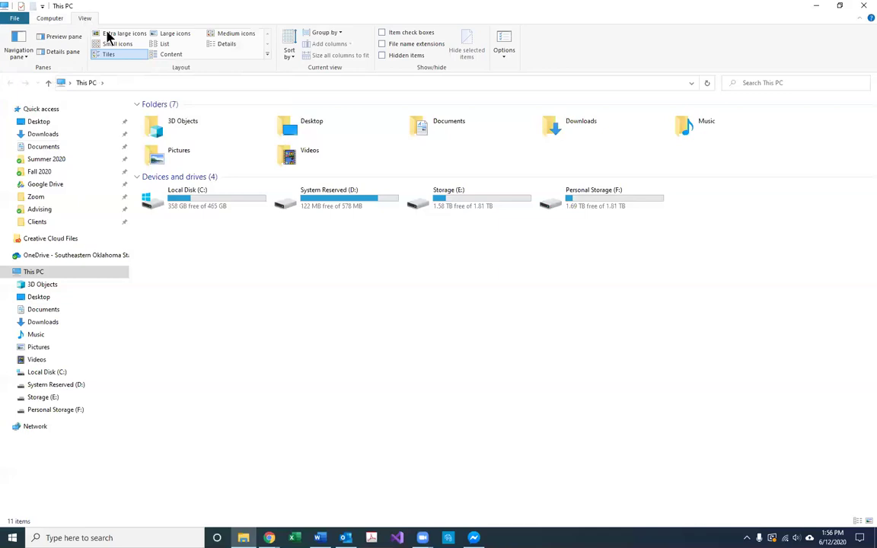
pyautogui.click(107, 32)
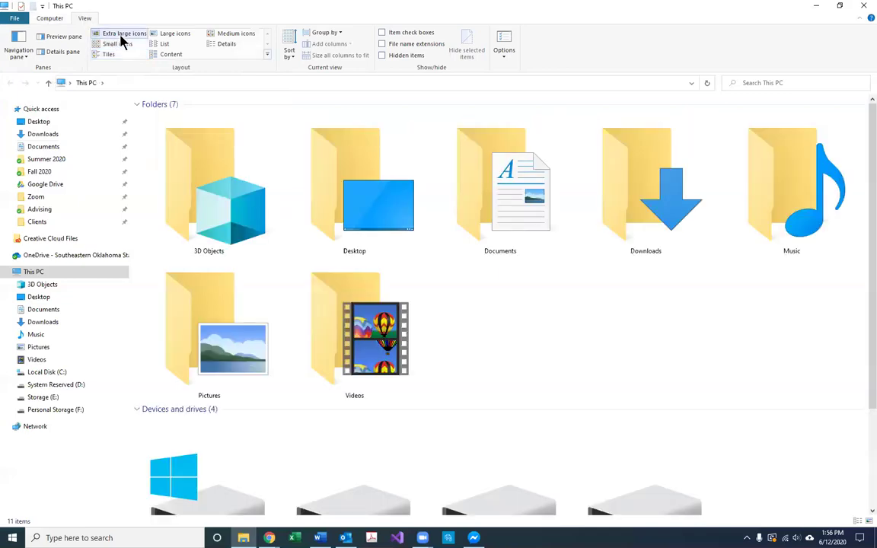
pyautogui.click(164, 44)
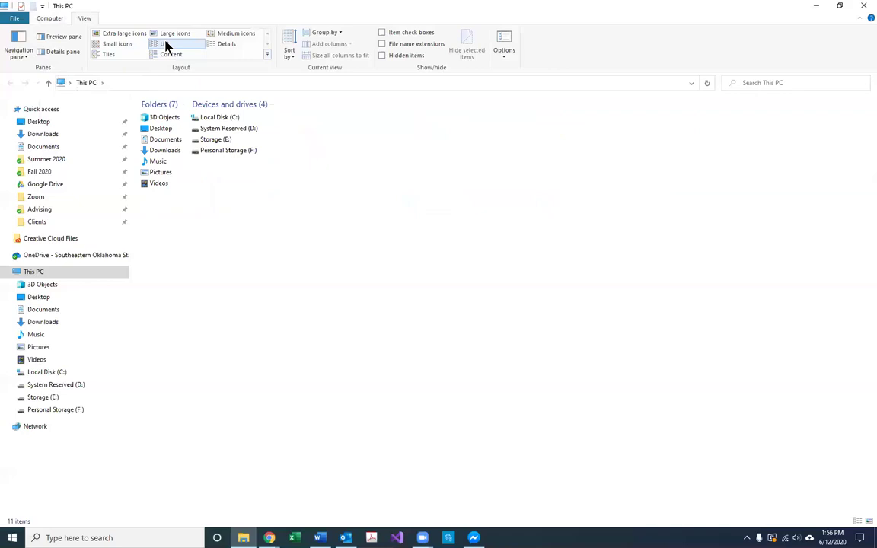
pyautogui.click(223, 45)
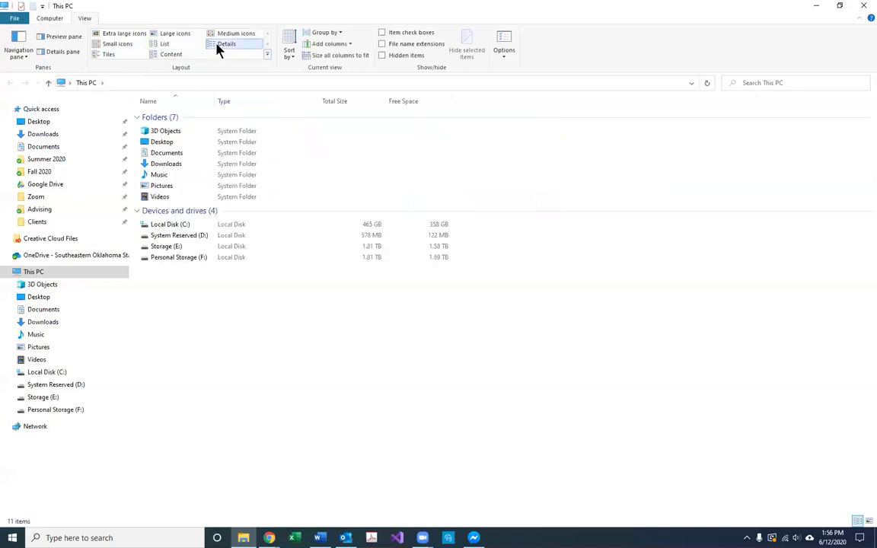
pyautogui.click(109, 55)
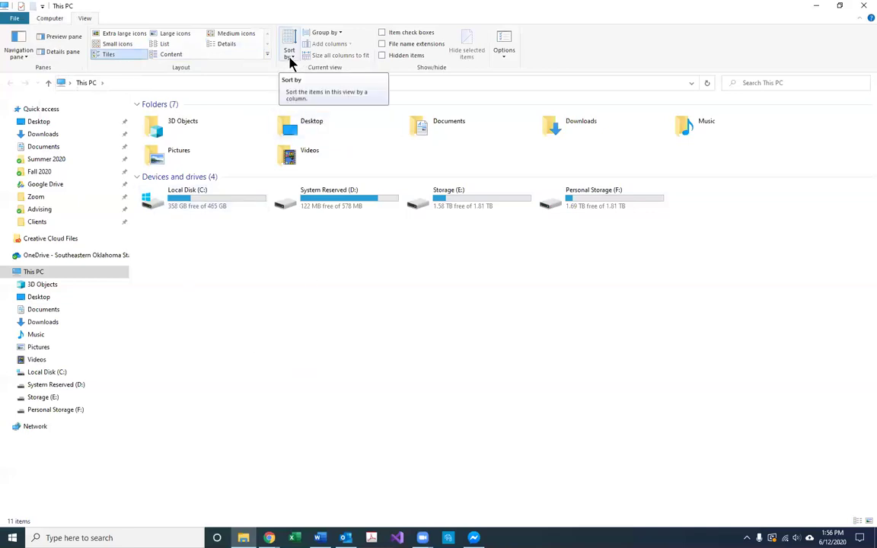
# Show item check boxes on the folders and drives, and turn them off again
pyautogui.click(383, 33)
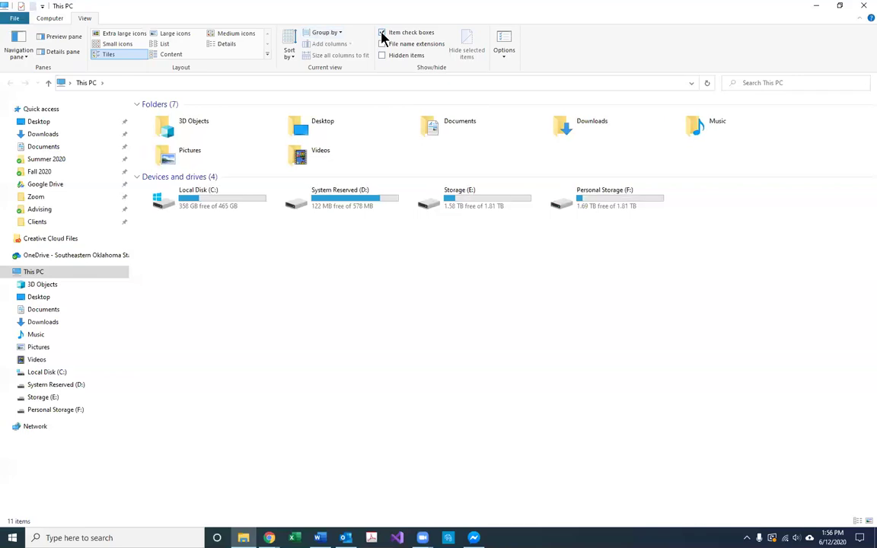
pyautogui.click(382, 33)
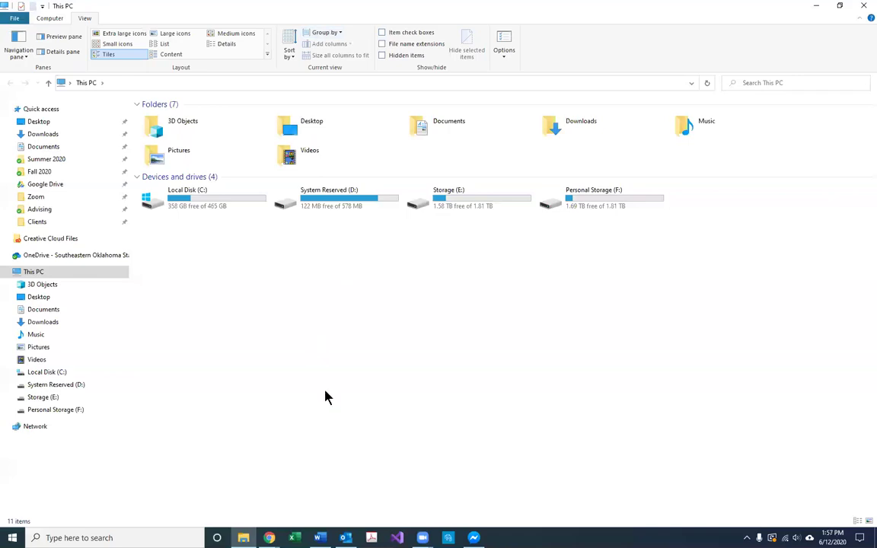
pyautogui.click(79, 272)
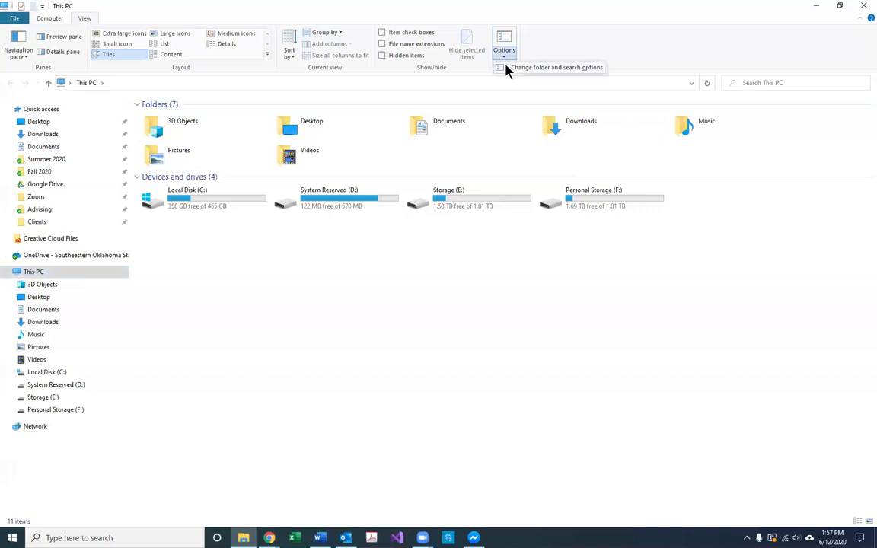
# Open the folder and search options and review the General, View and Search settings, including the choices for where File Explorer opens
pyautogui.click(507, 68)
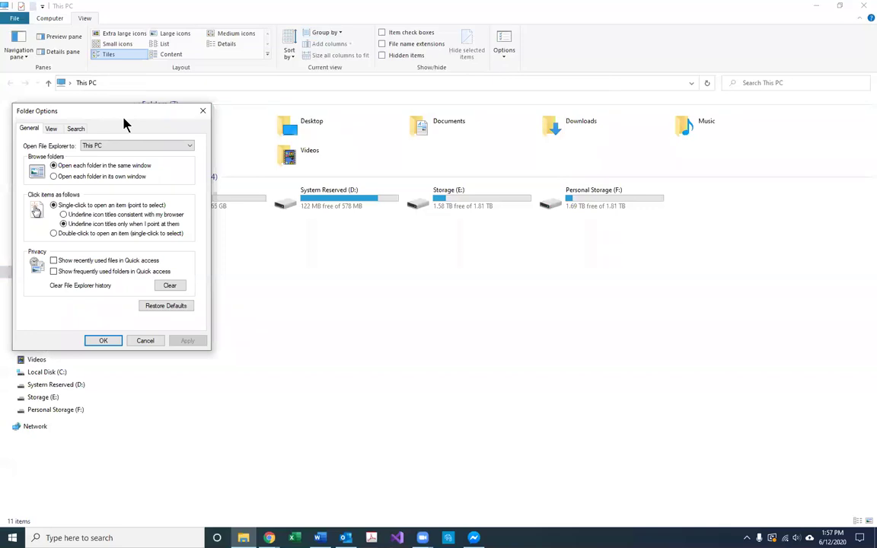
pyautogui.moveTo(124, 125); pyautogui.dragTo(368, 88)
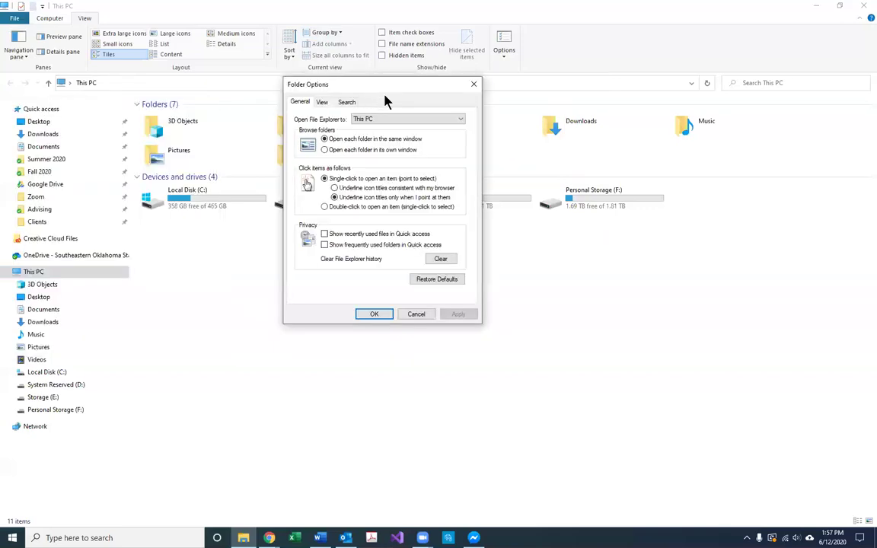
pyautogui.click(347, 104)
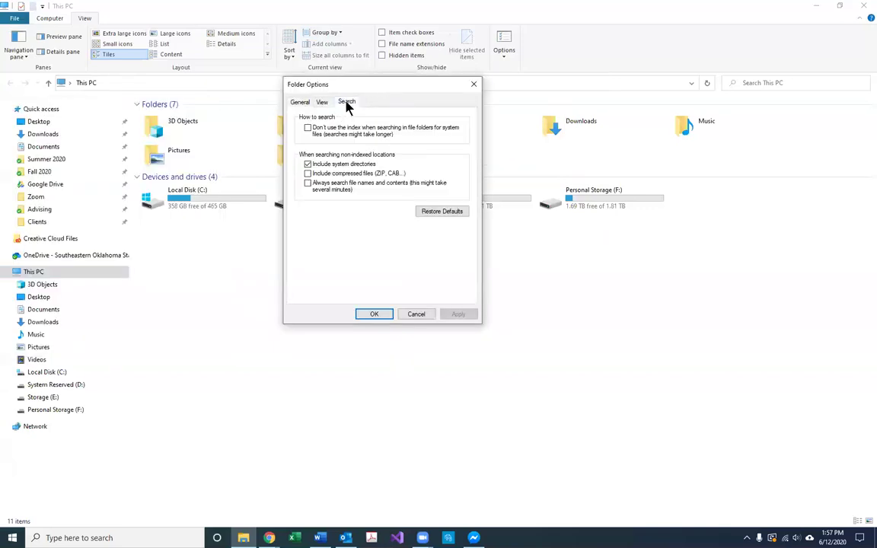
pyautogui.click(322, 102)
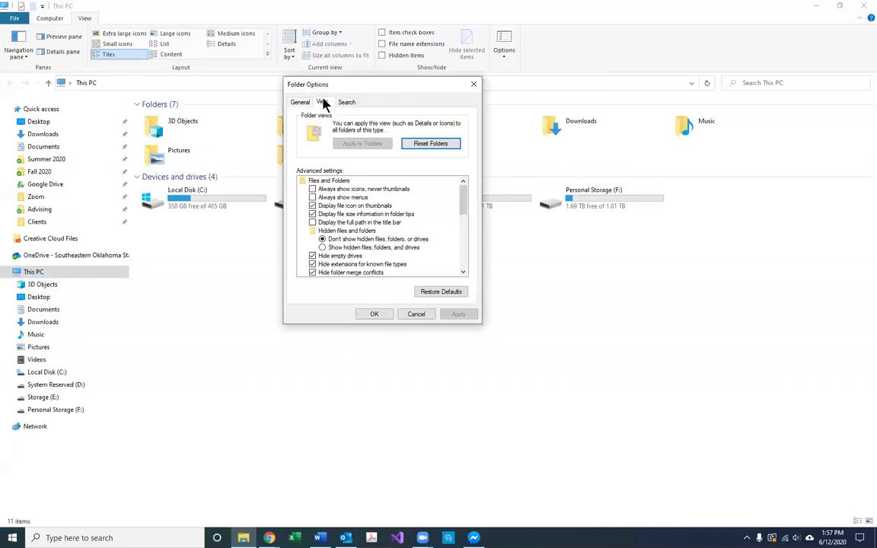
pyautogui.click(300, 104)
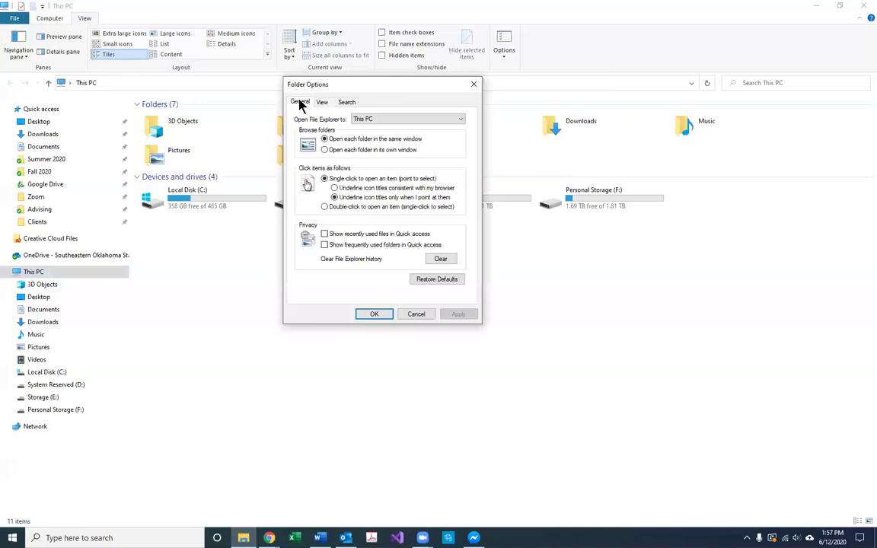
pyautogui.click(399, 120)
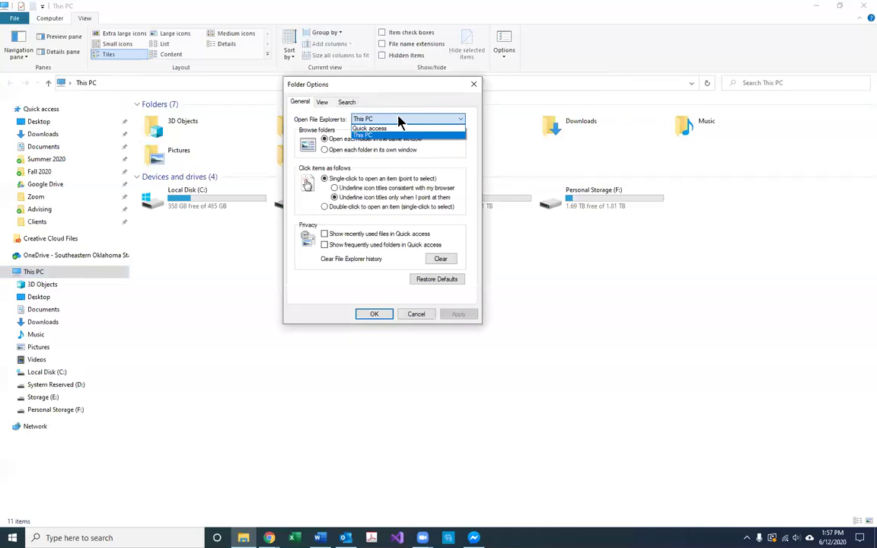
pyautogui.click(400, 122)
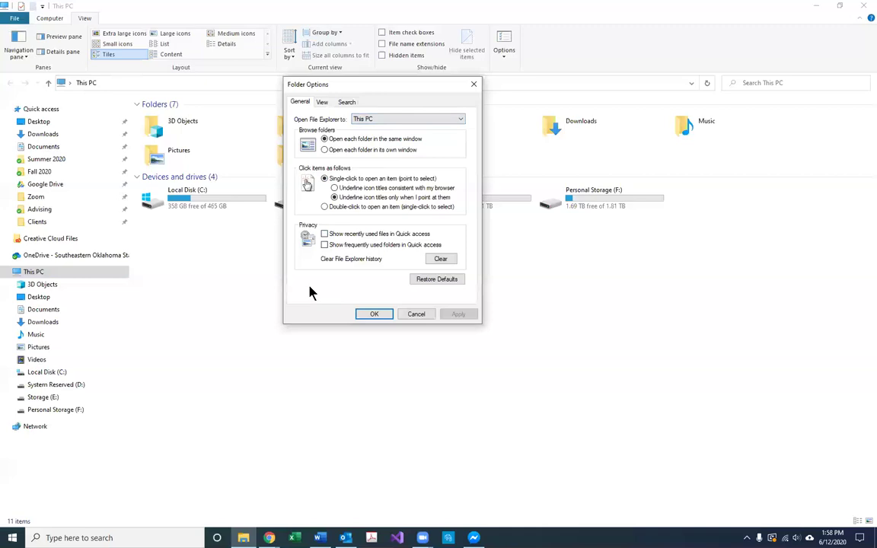
pyautogui.click(346, 103)
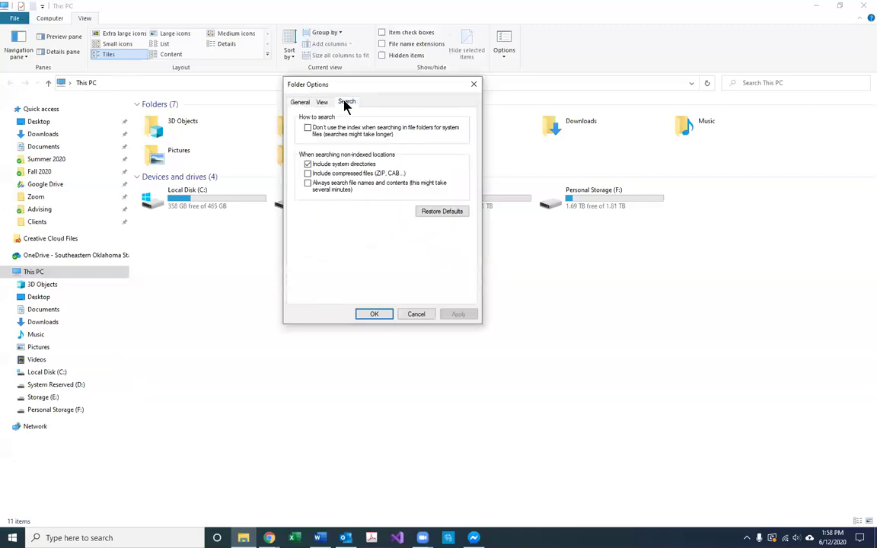
pyautogui.click(322, 102)
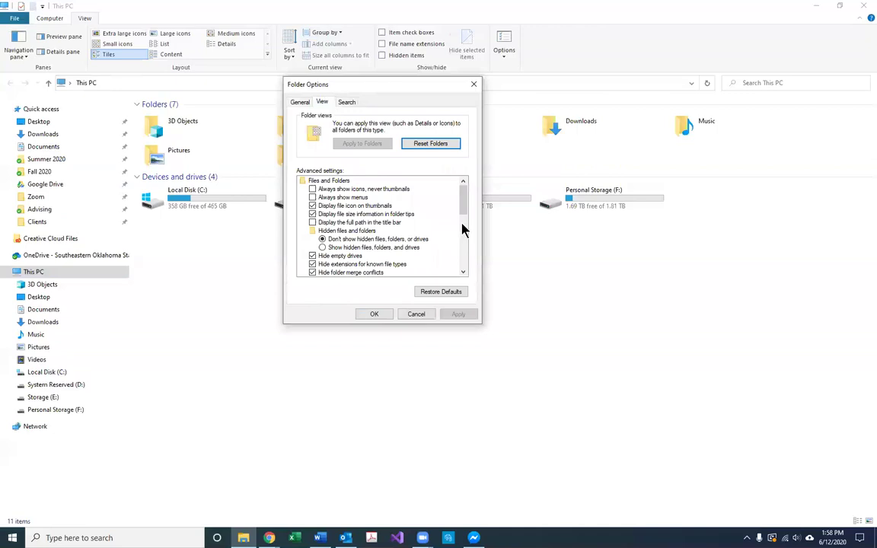
pyautogui.moveTo(464, 211)
pyautogui.mouseDown()
pyautogui.moveTo(462, 270)
pyautogui.moveTo(464, 194)
pyautogui.mouseUp()
# Clear the File Explorer history in the general folder options and accept the dialog
pyautogui.click(300, 102)
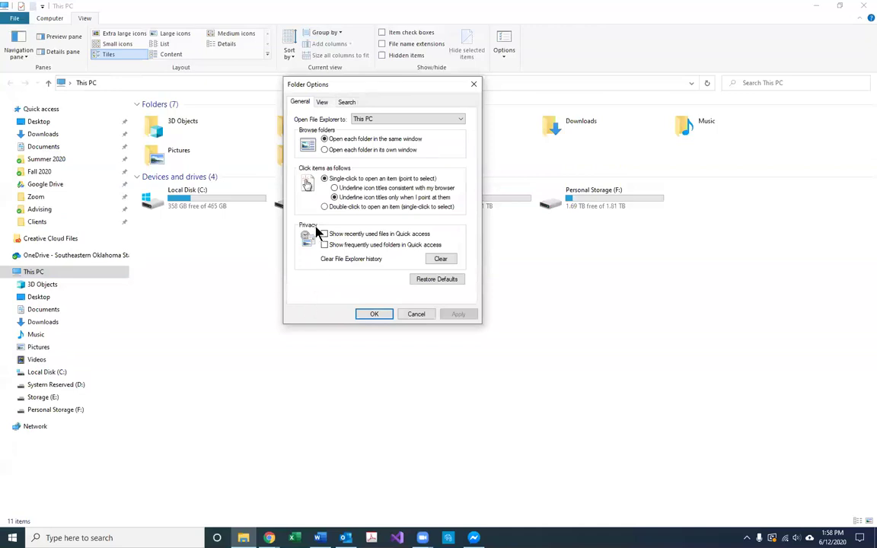
pyautogui.click(450, 260)
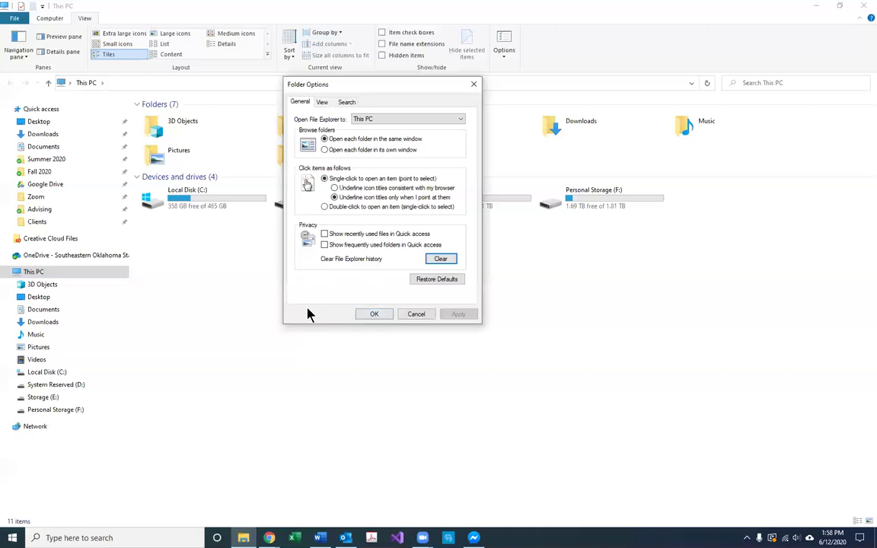
pyautogui.click(374, 314)
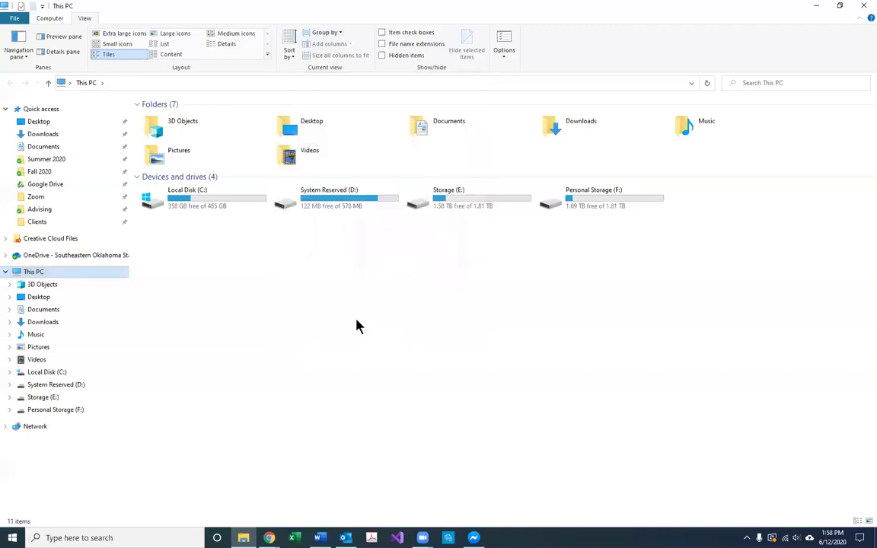
# Go to the desktop, bring This PC back up, and collapse and re-expand the Quick access list
pyautogui.press('super+d')
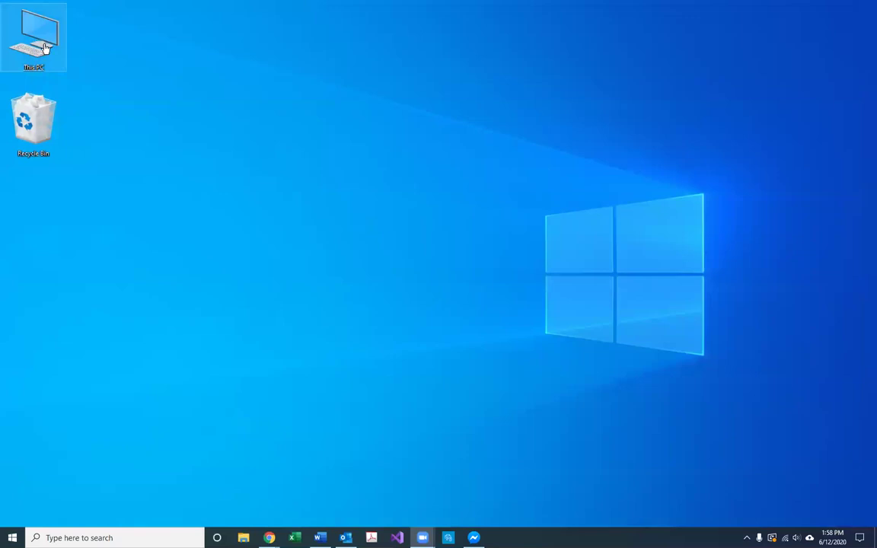
pyautogui.press('super+d')
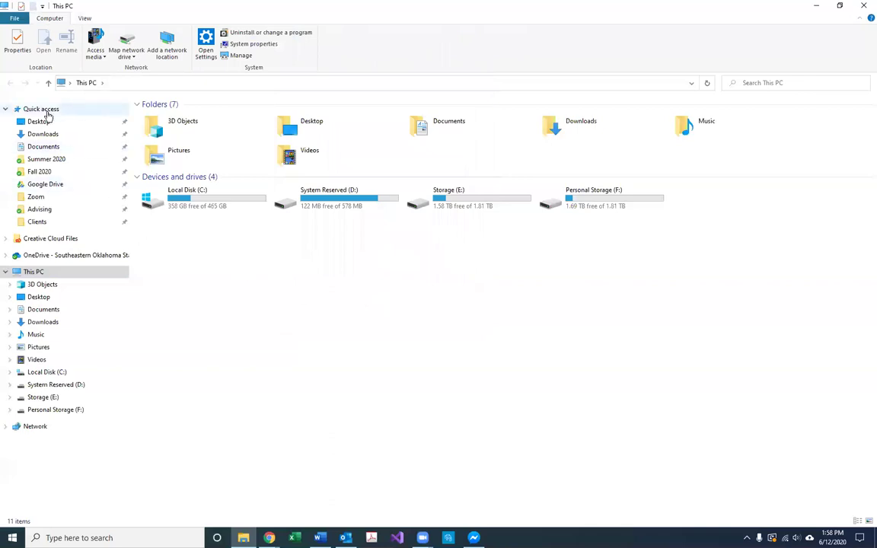
pyautogui.click(6, 109)
pyautogui.click(6, 110)
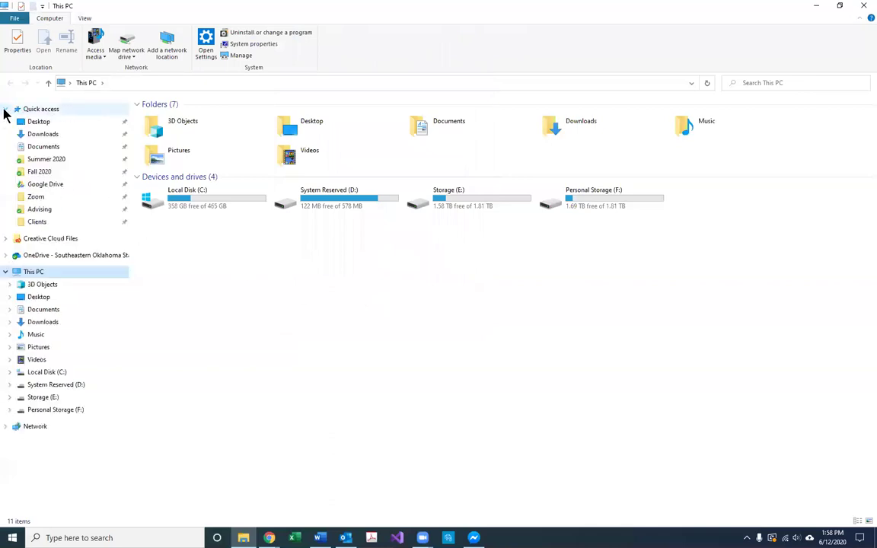
# View the pinned Zoom folder, switch to the pinned Summer 2020 folder, and show its full path
pyautogui.click(36, 199)
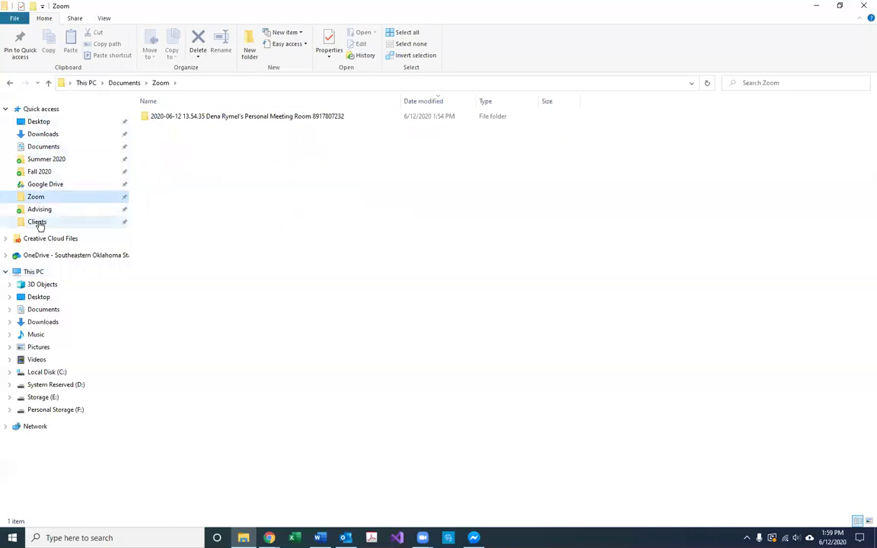
pyautogui.click(52, 166)
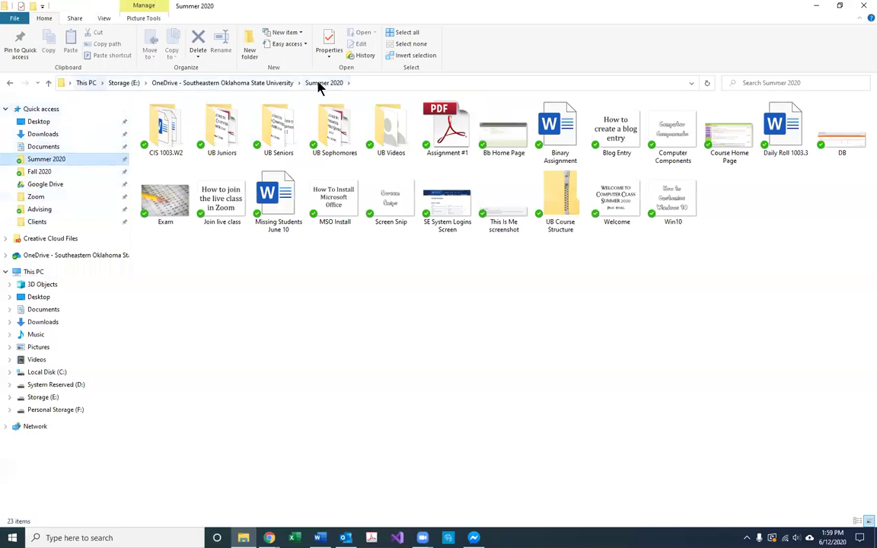
pyautogui.click(387, 83)
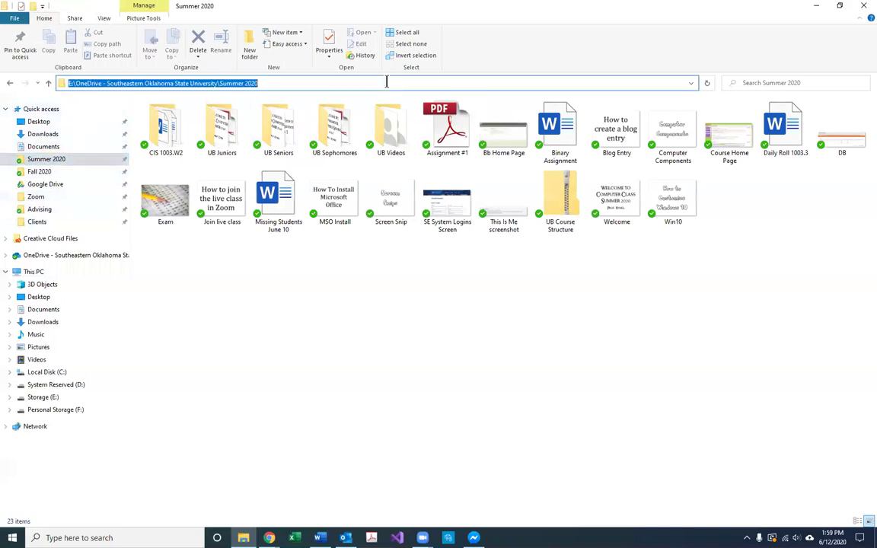
# Browse from Storage (E:) through the OneDrive - Southeastern Oklahoma State University folder to the Summer 2020 folder
pyautogui.click(44, 397)
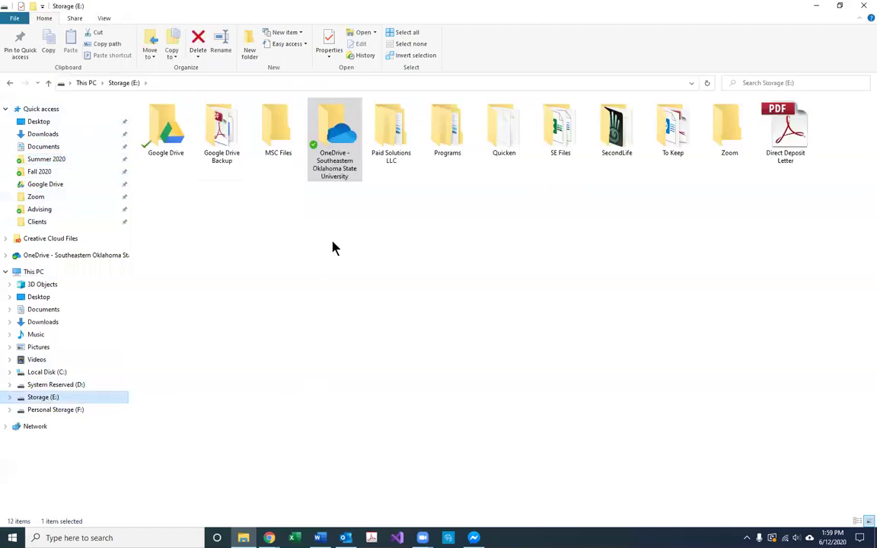
pyautogui.click(339, 175)
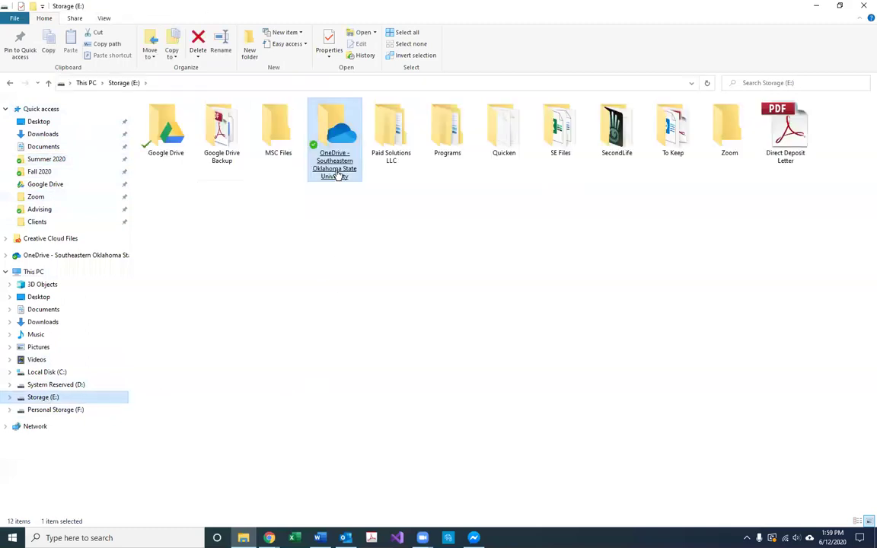
pyautogui.doubleClick(335, 132)
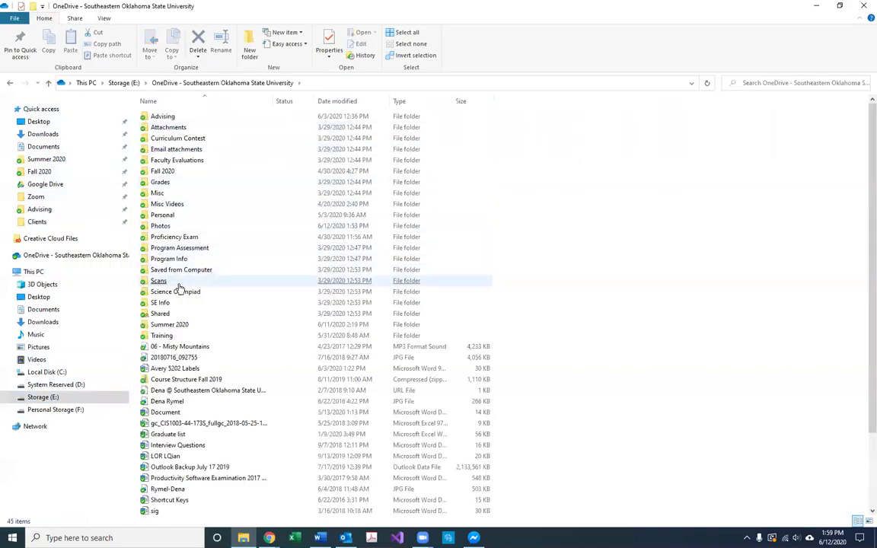
pyautogui.click(176, 325)
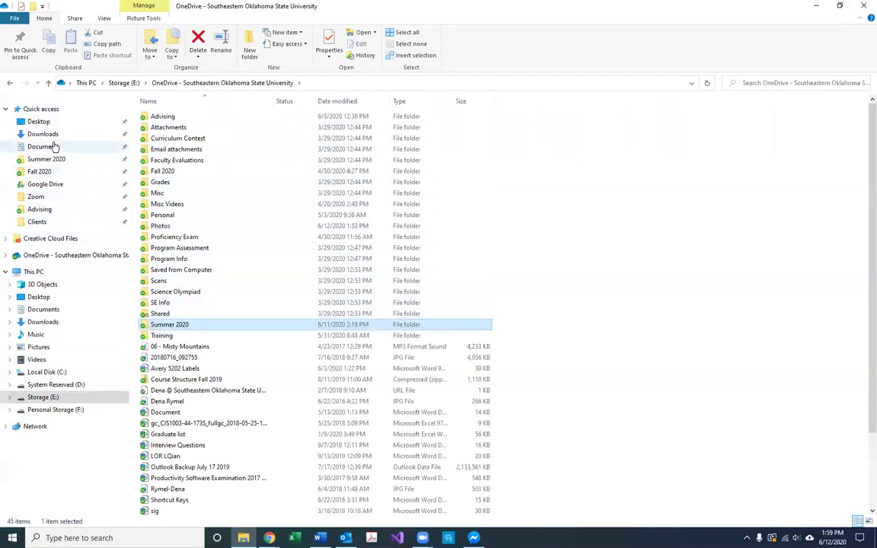
# Pin the Curriculum Contest folder from OneDrive - Southeastern Oklahoma State University to Quick access, between Summer 2020 and Fall 2020
pyautogui.click(41, 110)
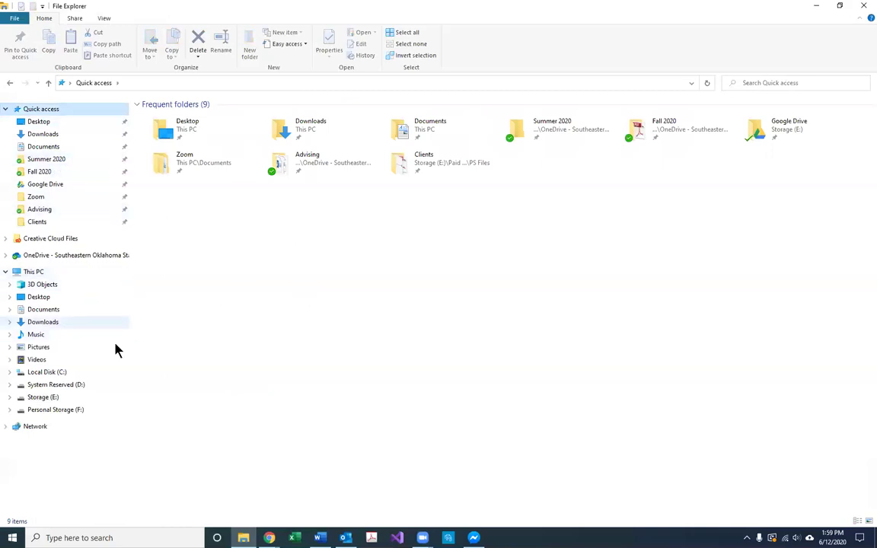
pyautogui.click(96, 256)
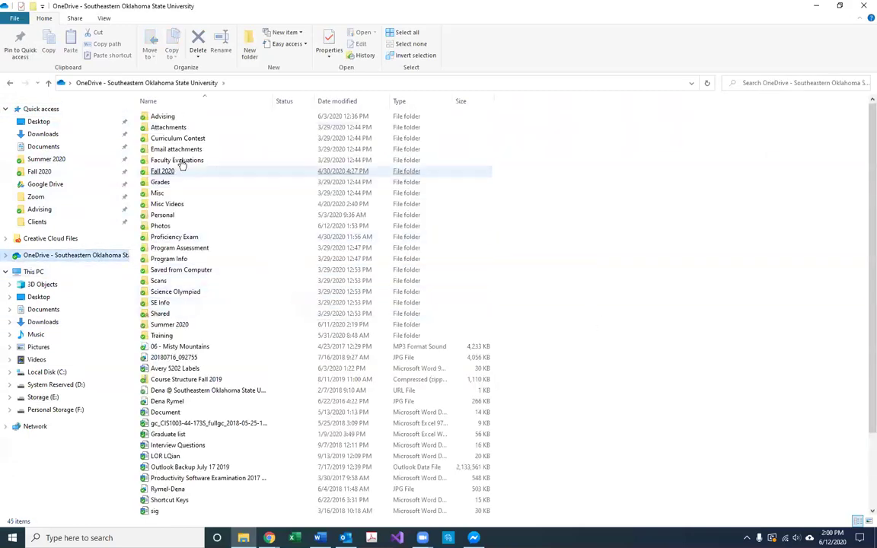
pyautogui.click(174, 138)
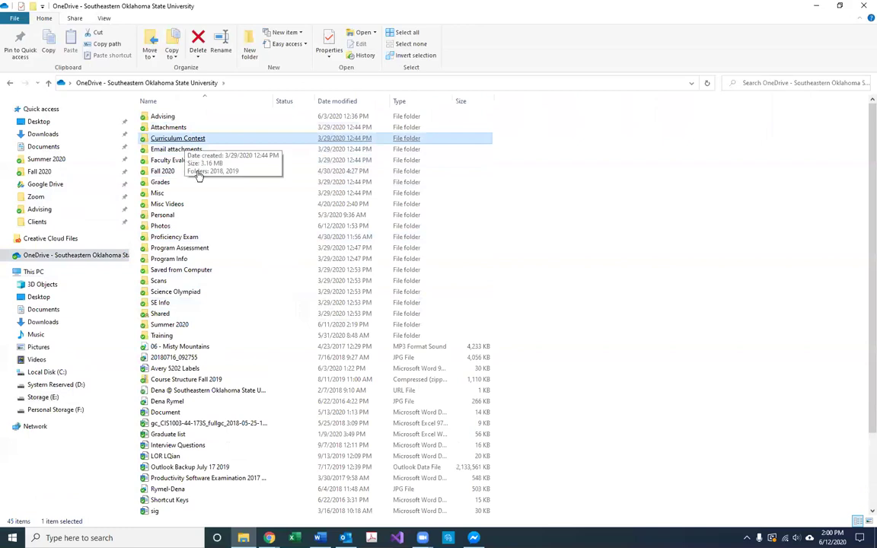
pyautogui.click(196, 151)
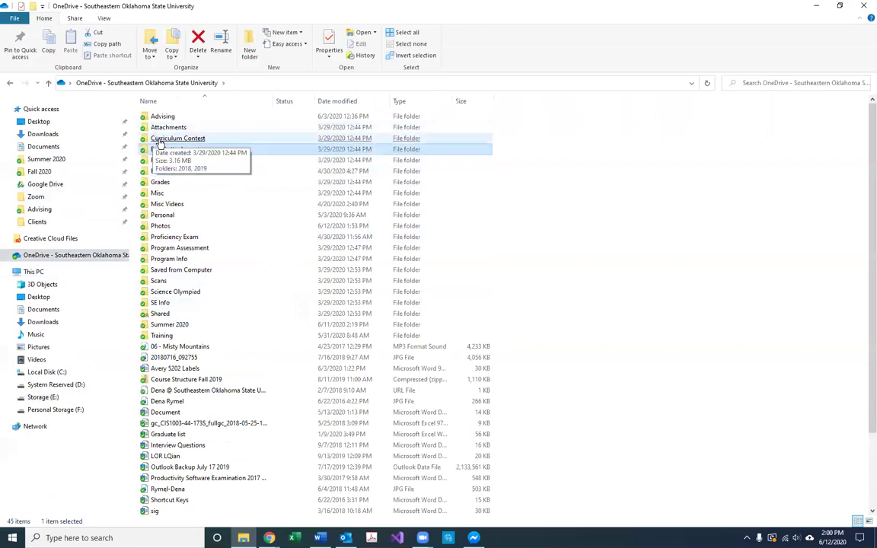
pyautogui.click(166, 144)
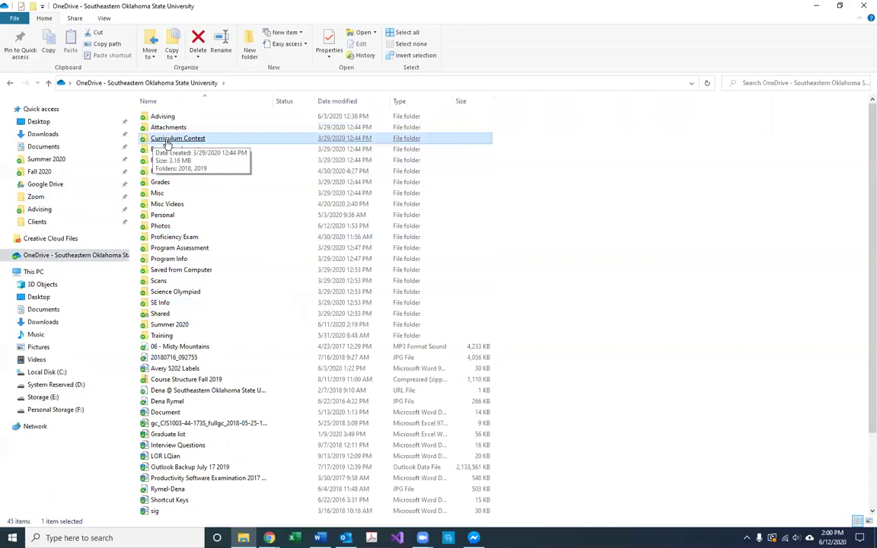
pyautogui.moveTo(167, 144); pyautogui.dragTo(54, 166)
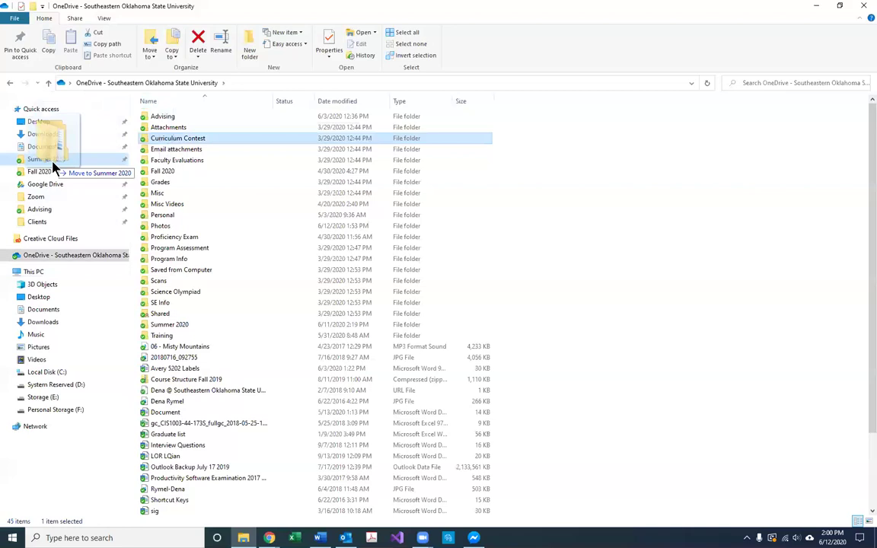
pyautogui.moveTo(52, 167); pyautogui.dragTo(53, 168)
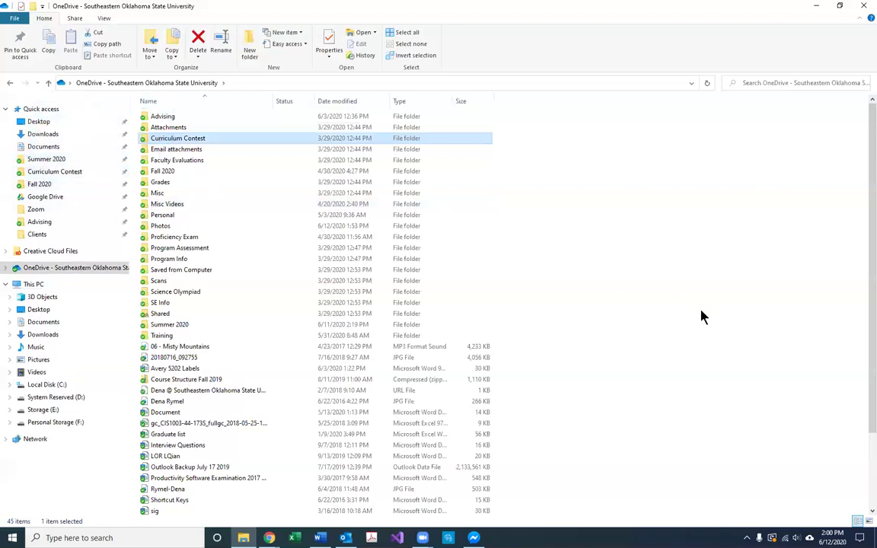
pyautogui.click(635, 275)
# View the Quick access folders and This PC, and open the Curriculum Contest folder through its Quick access pin
pyautogui.click(39, 109)
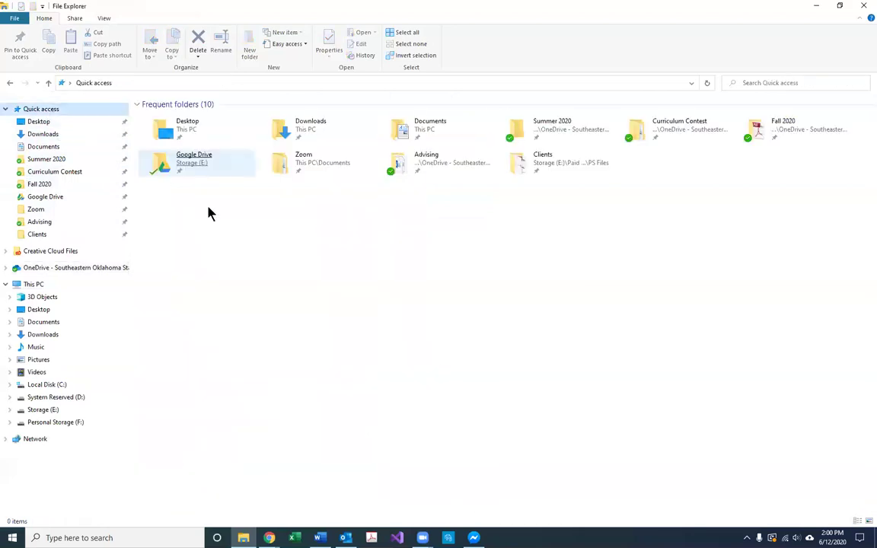
pyautogui.click(93, 287)
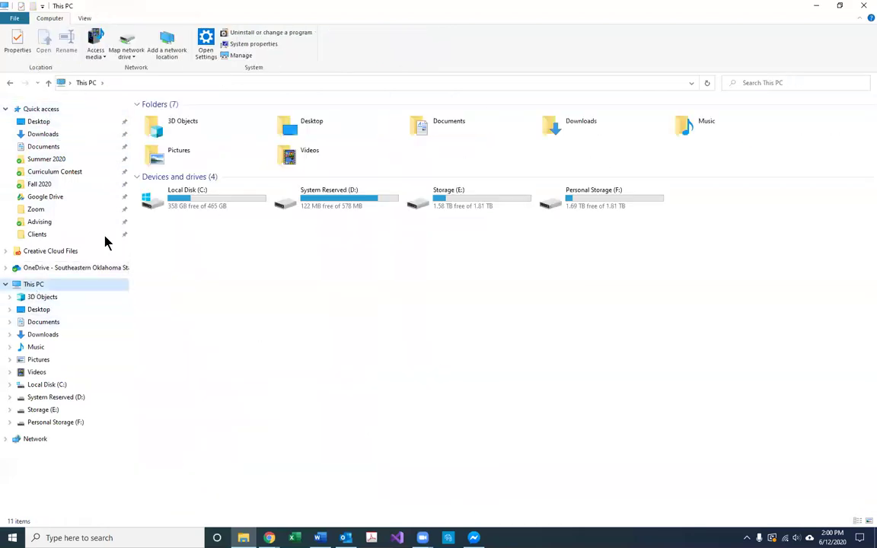
pyautogui.click(67, 173)
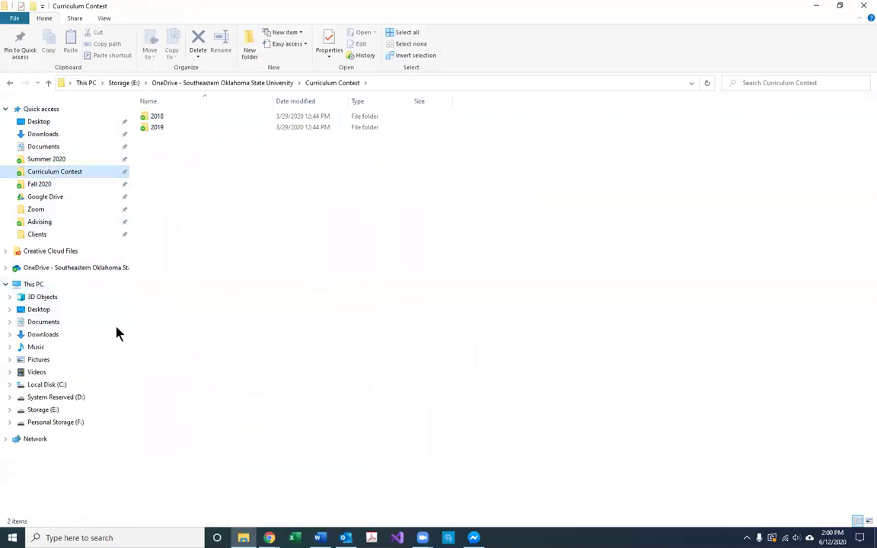
# Return to This PC and unpin the Curriculum Contest folder from Quick access
pyautogui.click(34, 287)
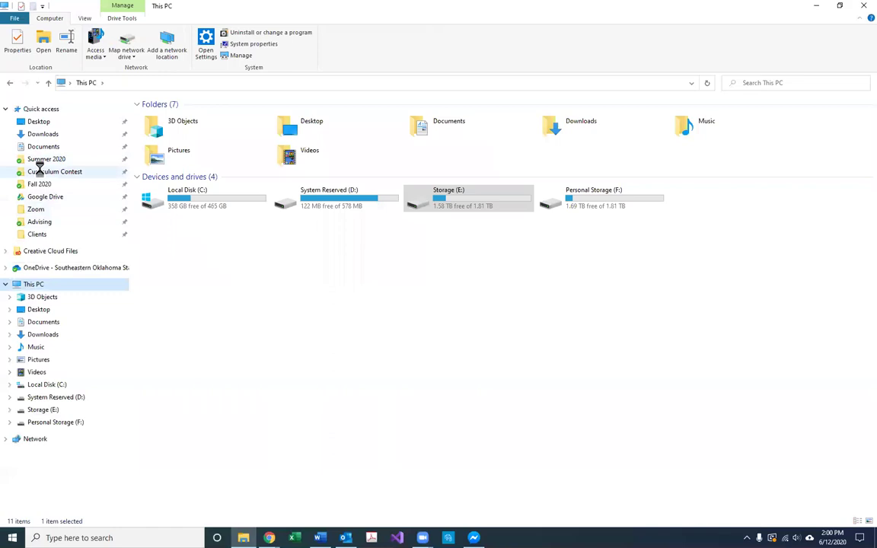
pyautogui.rightClick(41, 172)
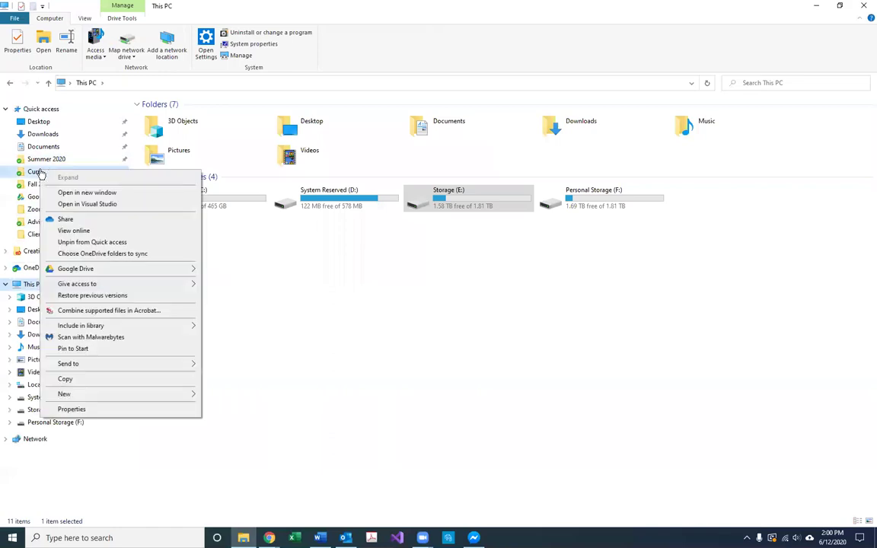
pyautogui.click(89, 244)
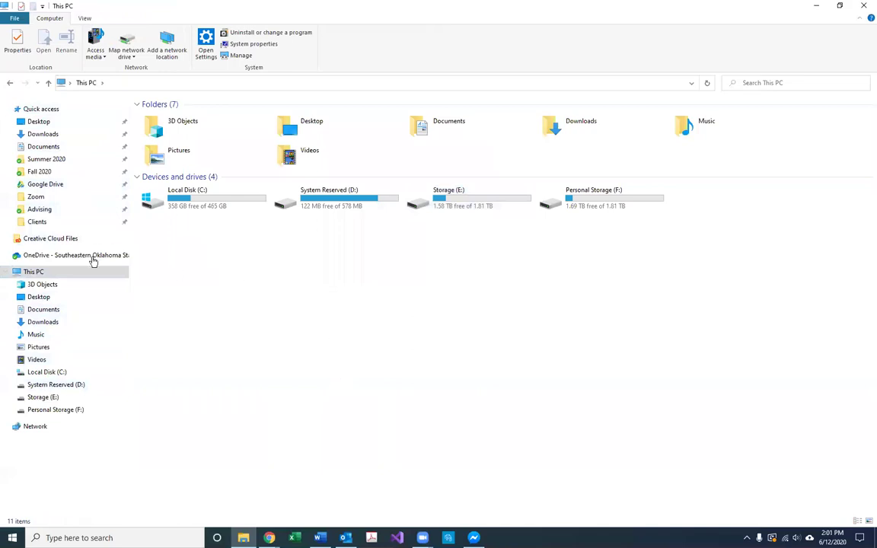
# Open the Photos folder in OneDrive - Southeastern Oklahoma State University and browse through its picture thumbnails
pyautogui.click(120, 257)
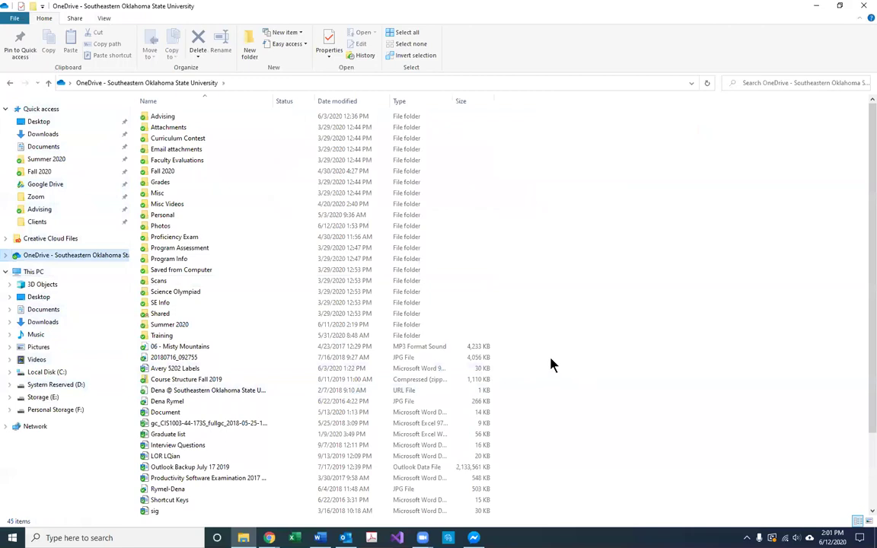
pyautogui.doubleClick(162, 226)
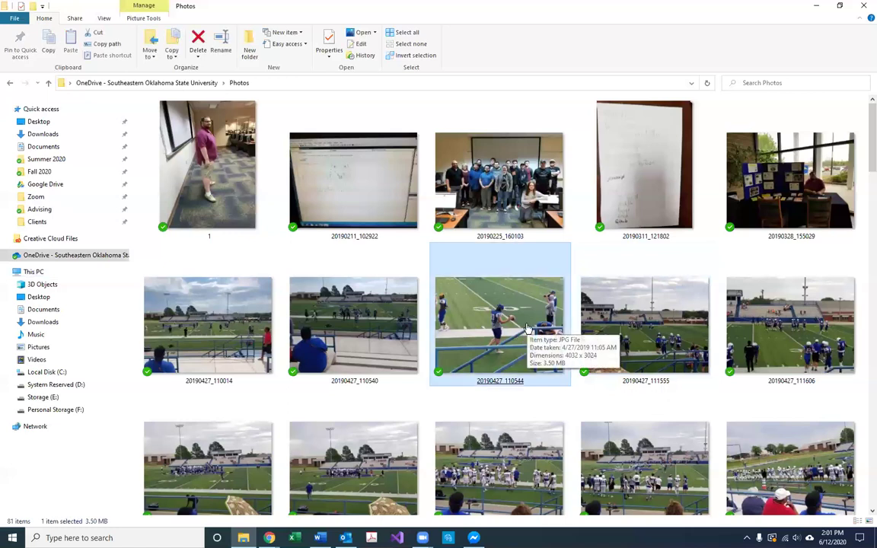
pyautogui.scroll(-5, 525, 324)
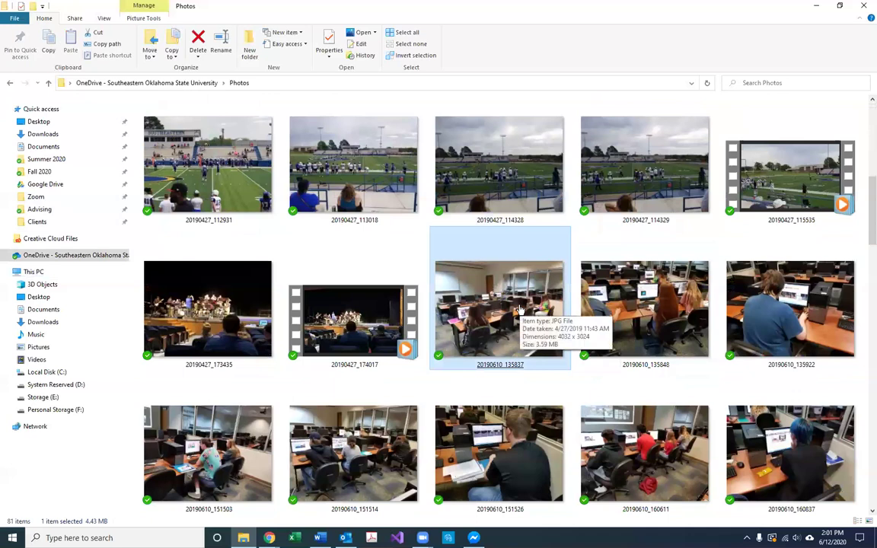
pyautogui.scroll(-2, 520, 309)
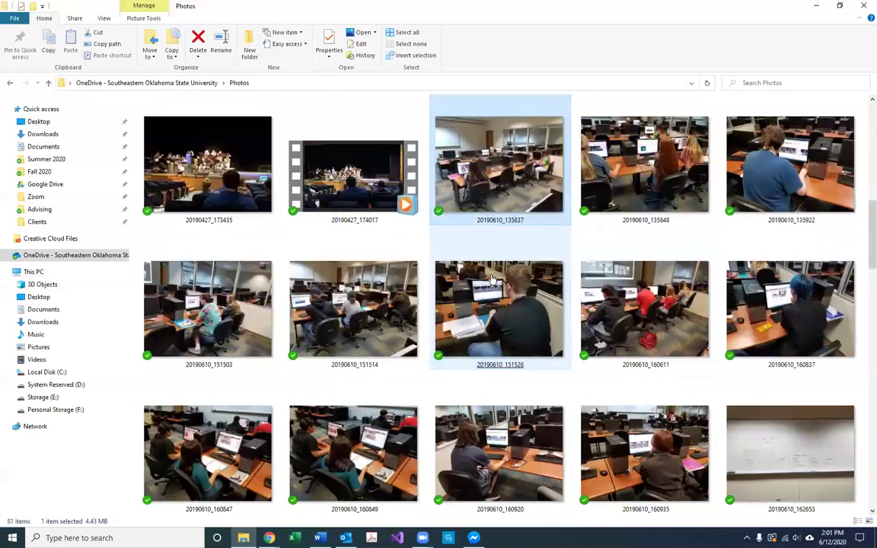
pyautogui.scroll(-2, 492, 280)
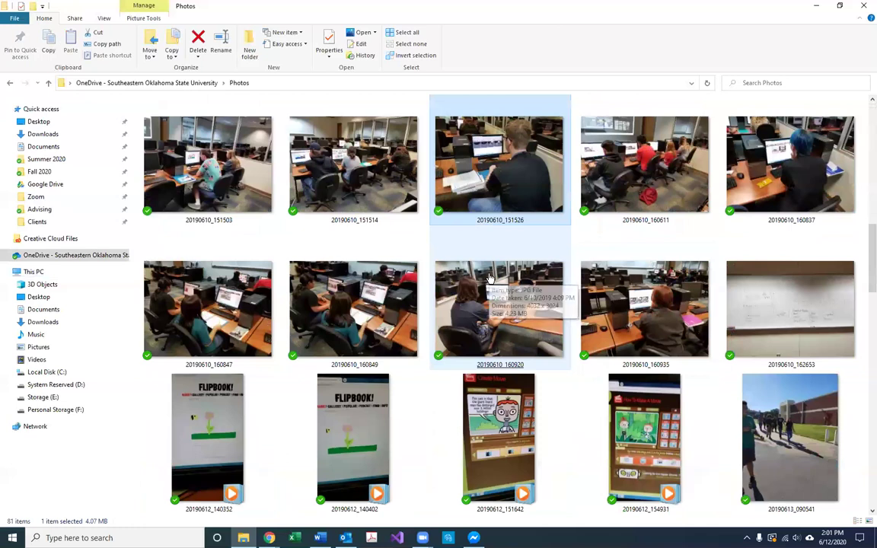
pyautogui.scroll(-2, 490, 279)
pyautogui.scroll(-2, 490, 279)
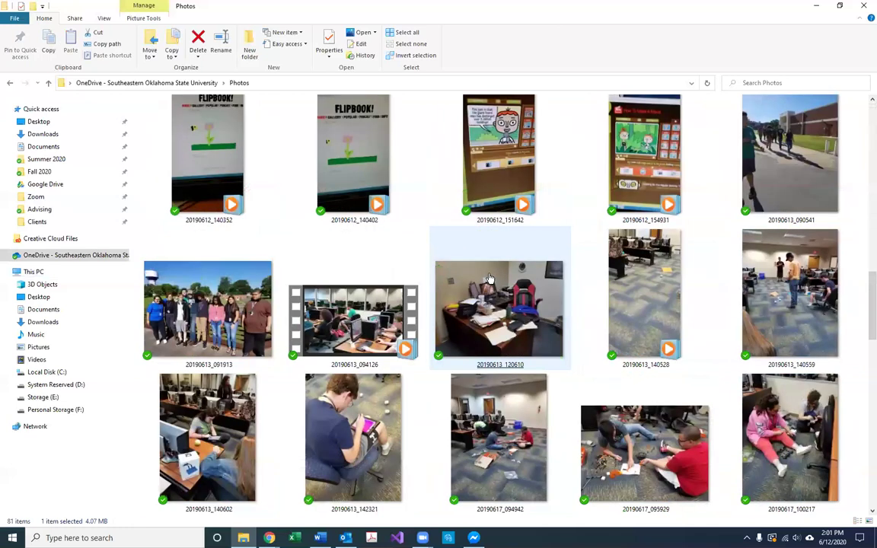
pyautogui.scroll(-2, 490, 278)
# View the photo 20190613_091913 at full size, close it, and select the photo 20190618_152604
pyautogui.doubleClick(163, 169)
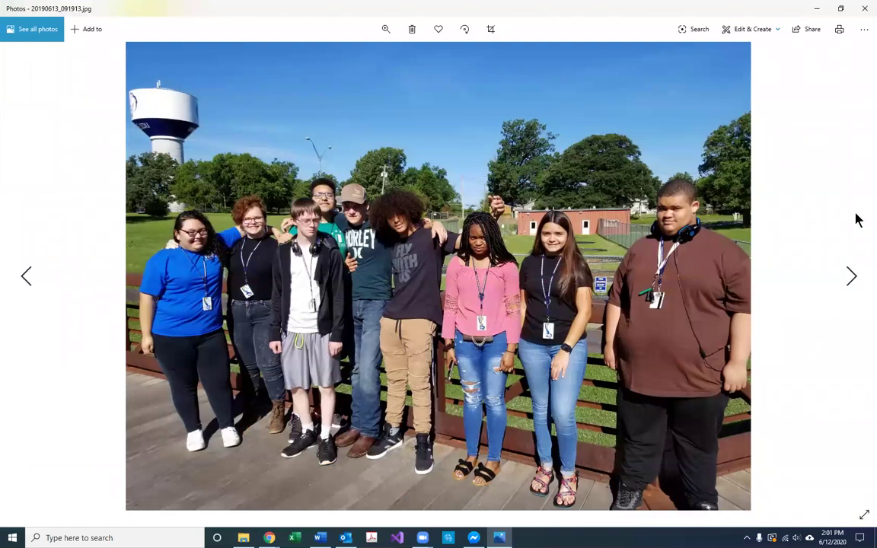
pyautogui.click(865, 9)
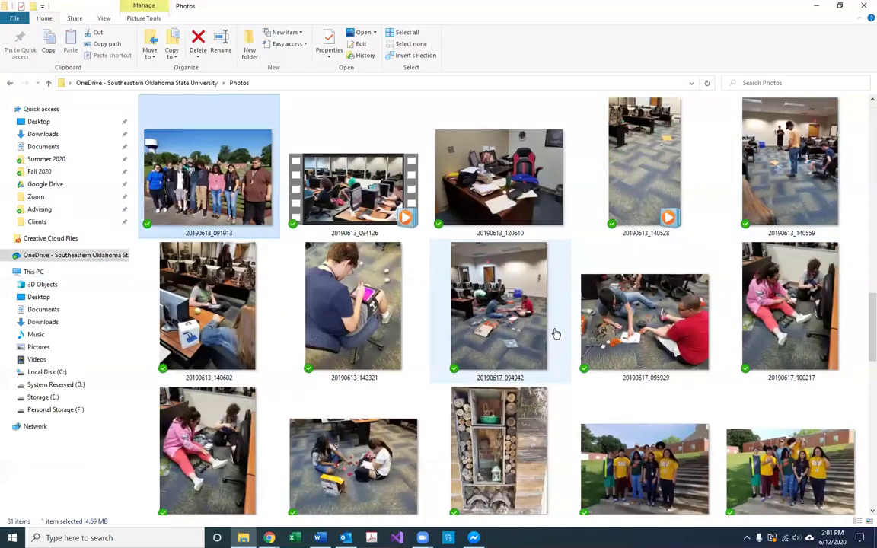
pyautogui.scroll(-2, 554, 333)
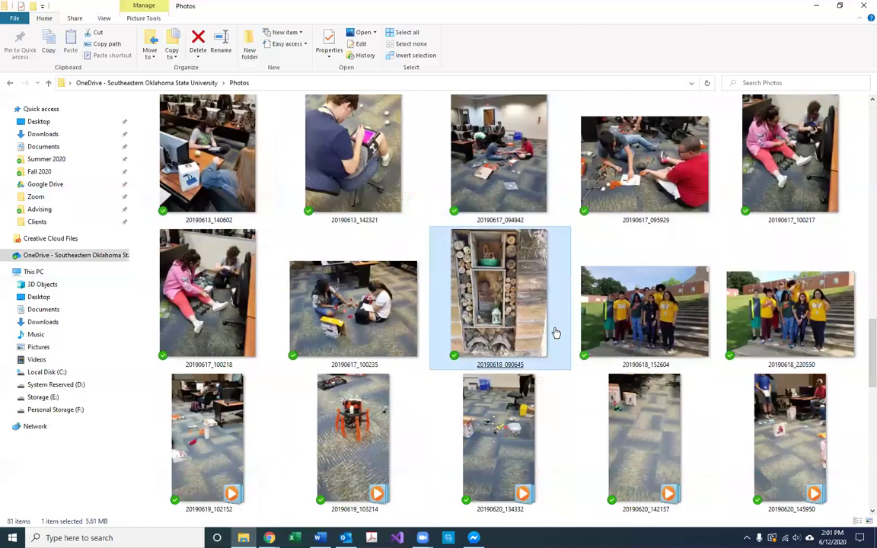
pyautogui.click(676, 363)
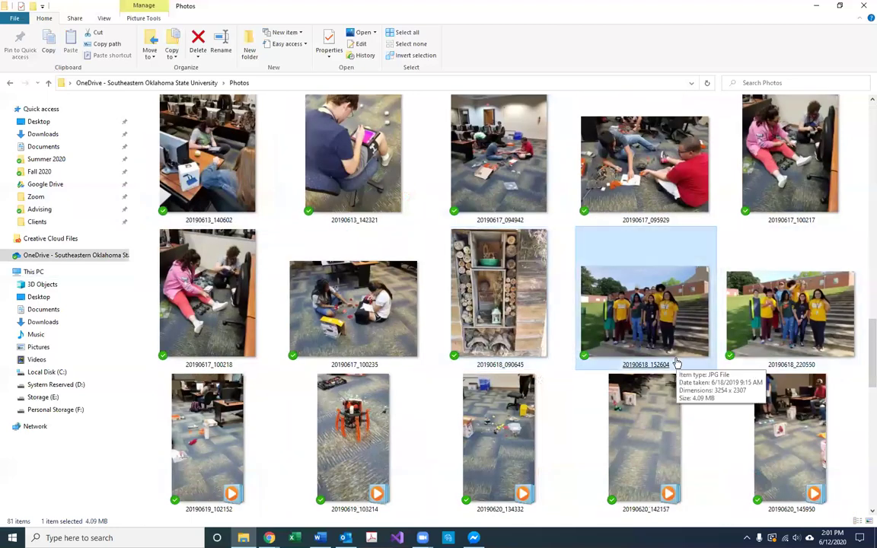
# Examine the picture-specific commands and the layout options available for the Photos folder, and select the photo 20190427_112103
pyautogui.scroll(10, 677, 362)
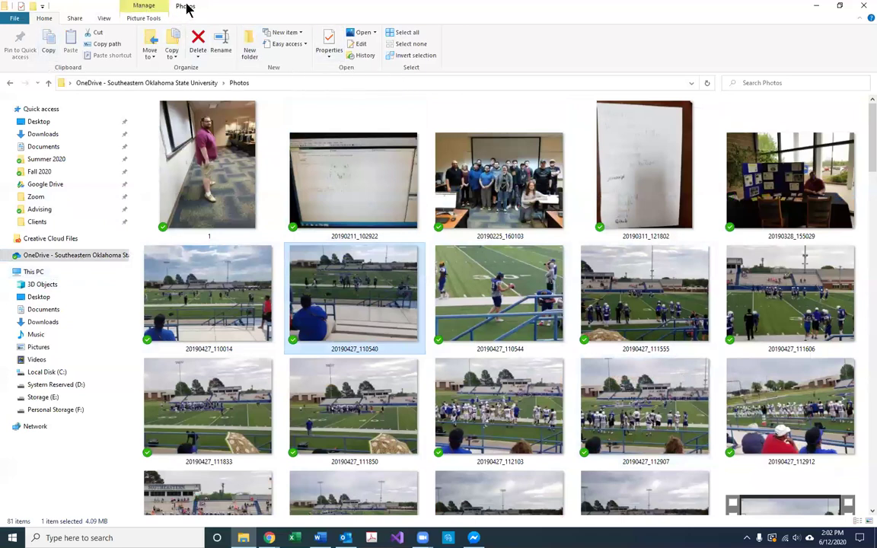
pyautogui.click(145, 8)
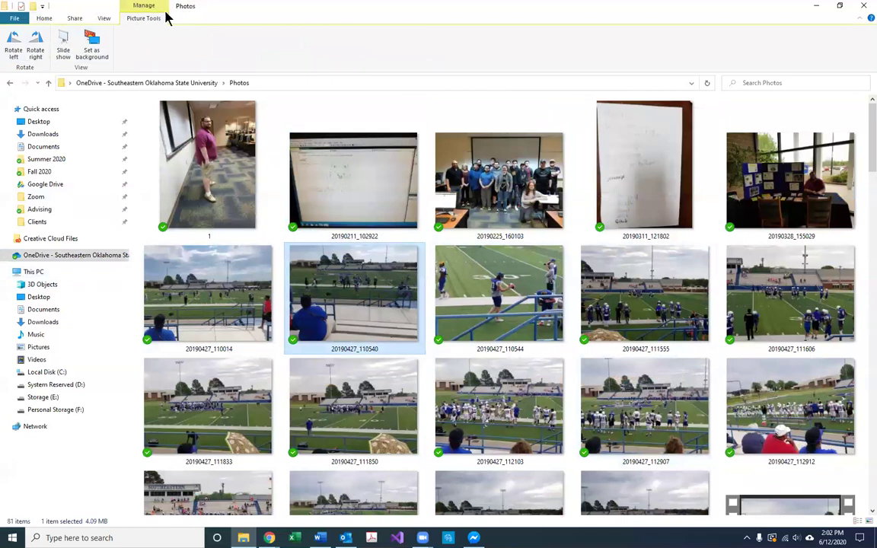
pyautogui.click(104, 17)
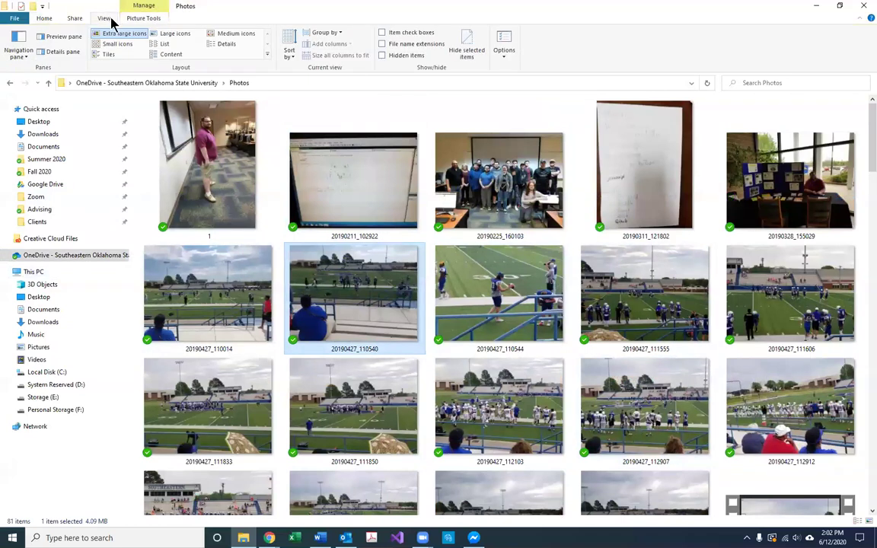
pyautogui.click(568, 385)
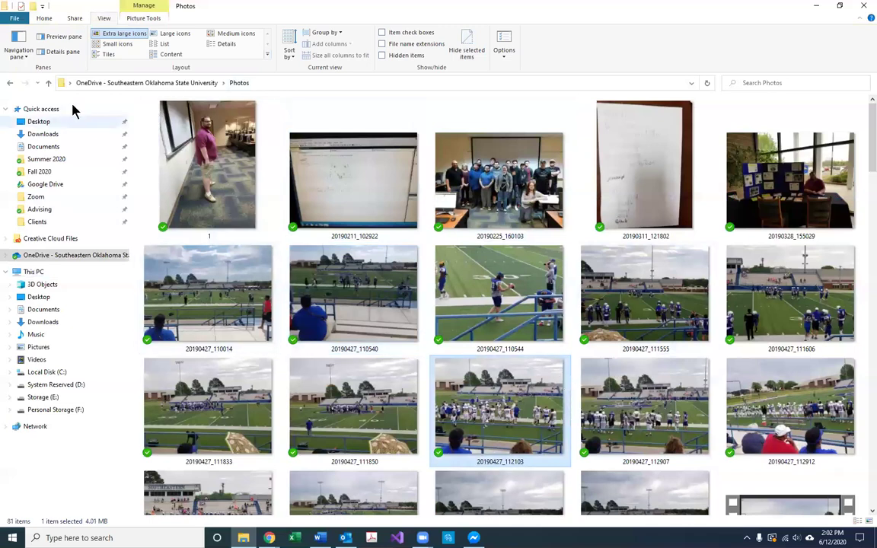
# Go to This PC, reopen the Photos folder through OneDrive - Southeastern Oklahoma State University, and select the photo 20190427_110544
pyautogui.click(33, 273)
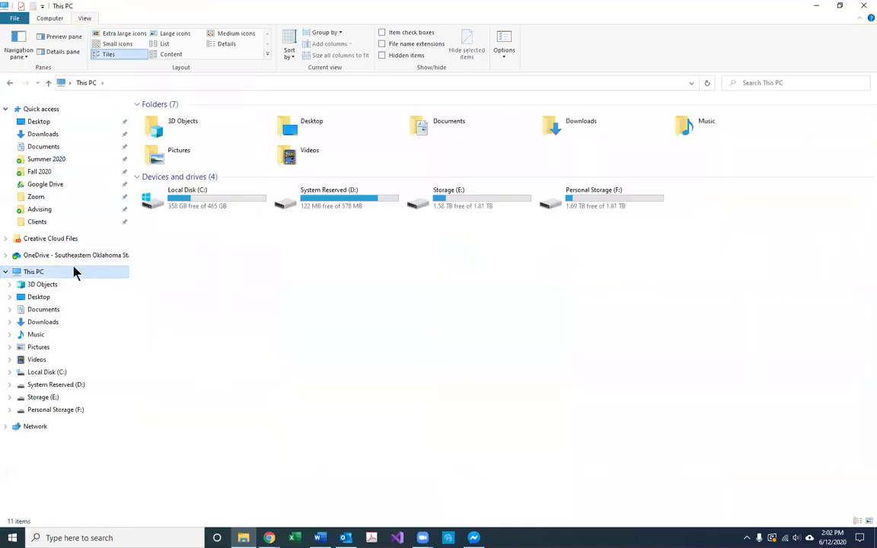
pyautogui.click(97, 256)
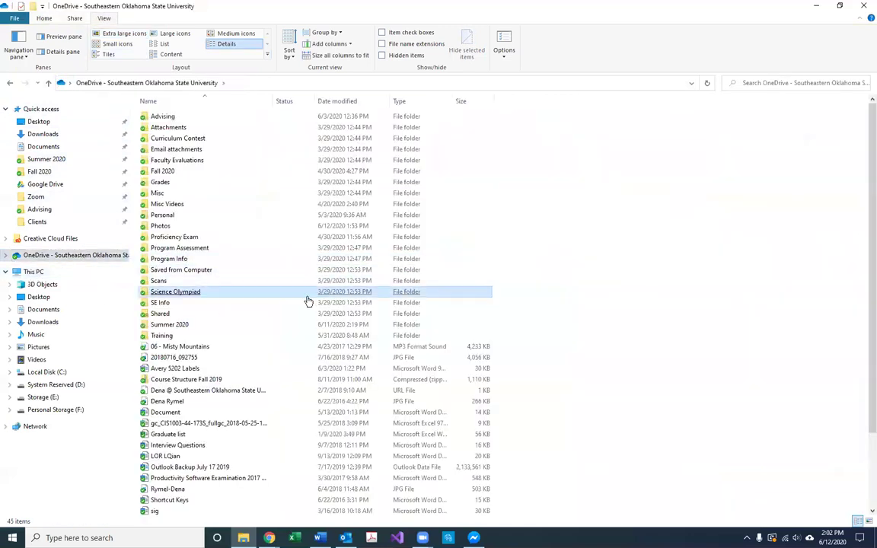
pyautogui.click(185, 291)
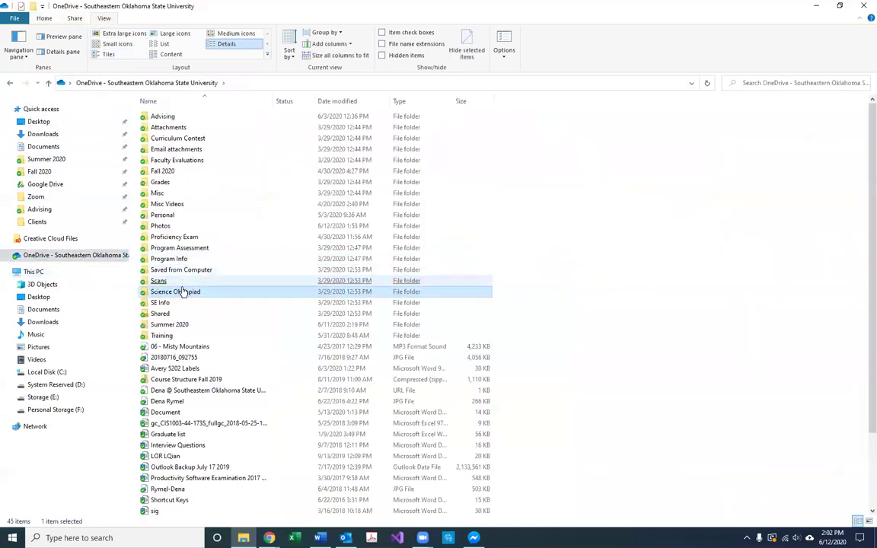
pyautogui.doubleClick(161, 226)
pyautogui.click(490, 289)
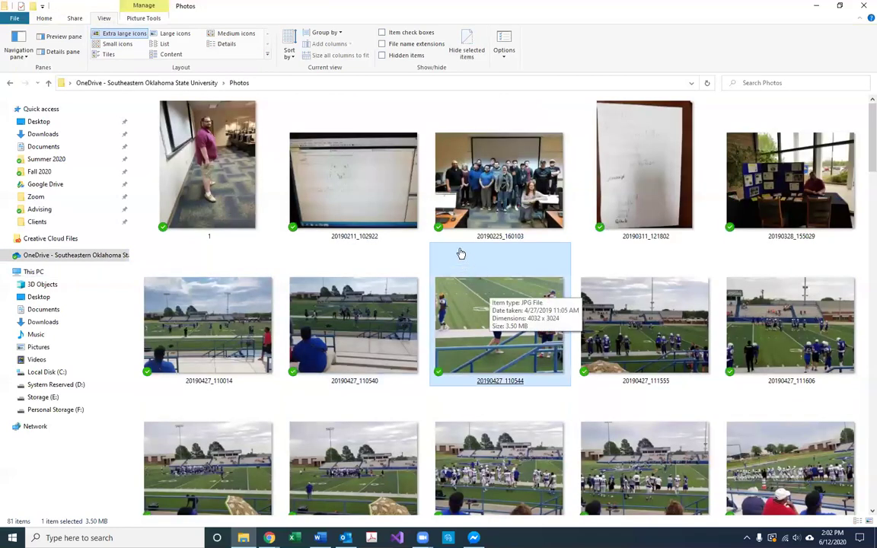
# Check the sharing options for the selected photo and switch the Photos folder to the Tiles layout
pyautogui.click(74, 19)
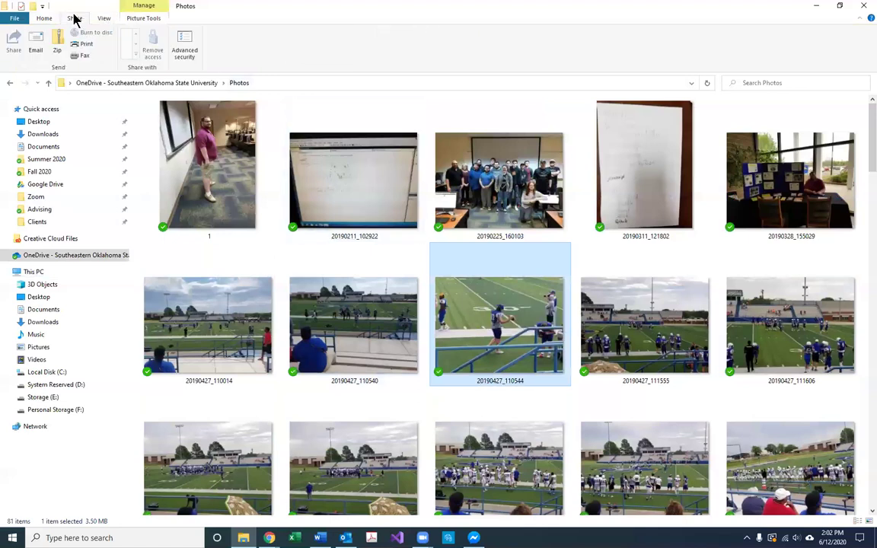
pyautogui.click(104, 20)
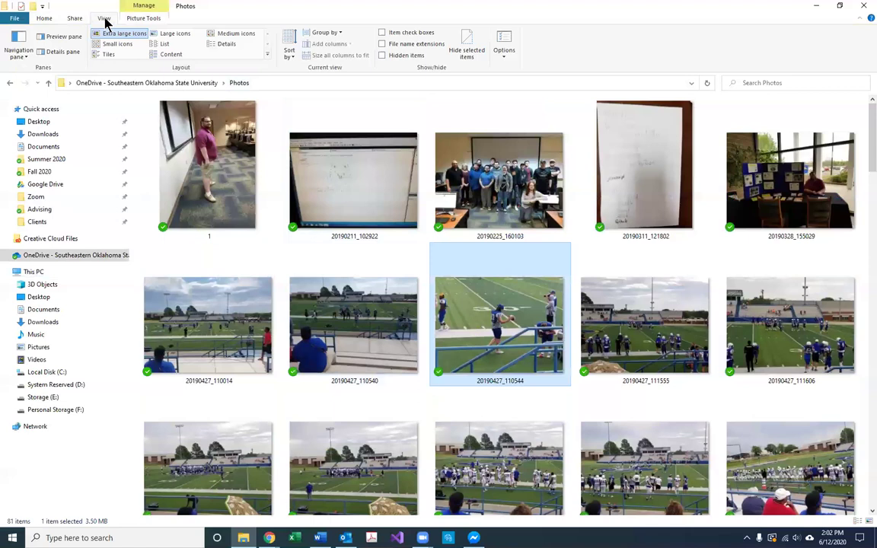
pyautogui.click(393, 448)
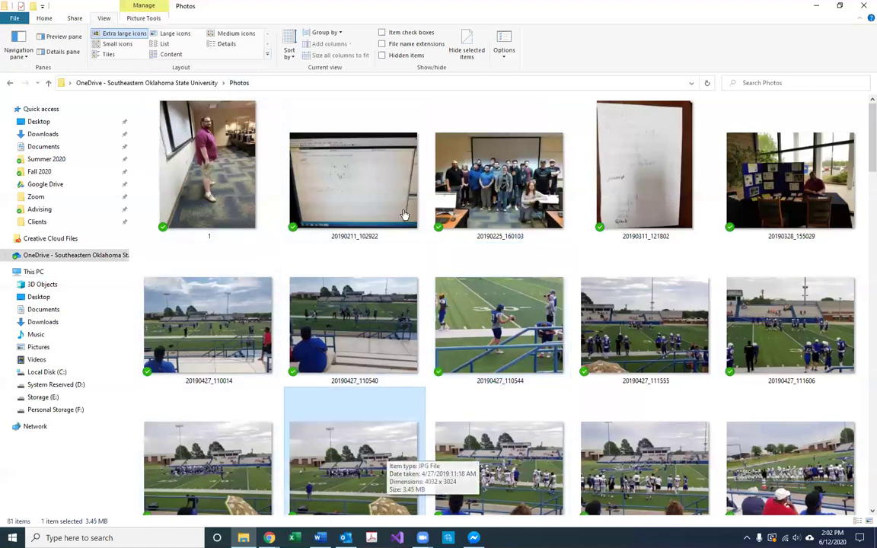
pyautogui.click(109, 55)
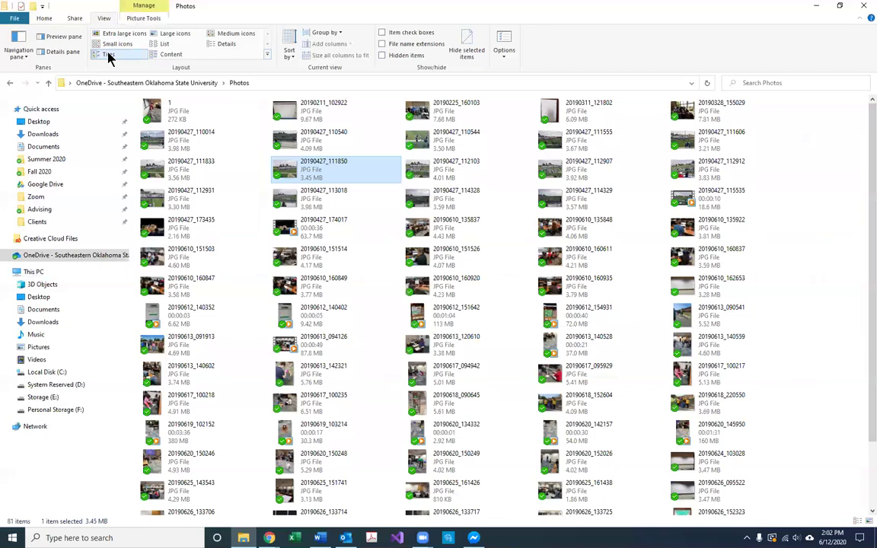
# Compare the List and Details layouts for the Photos folder, leaving it in Details
pyautogui.click(228, 45)
pyautogui.click(168, 46)
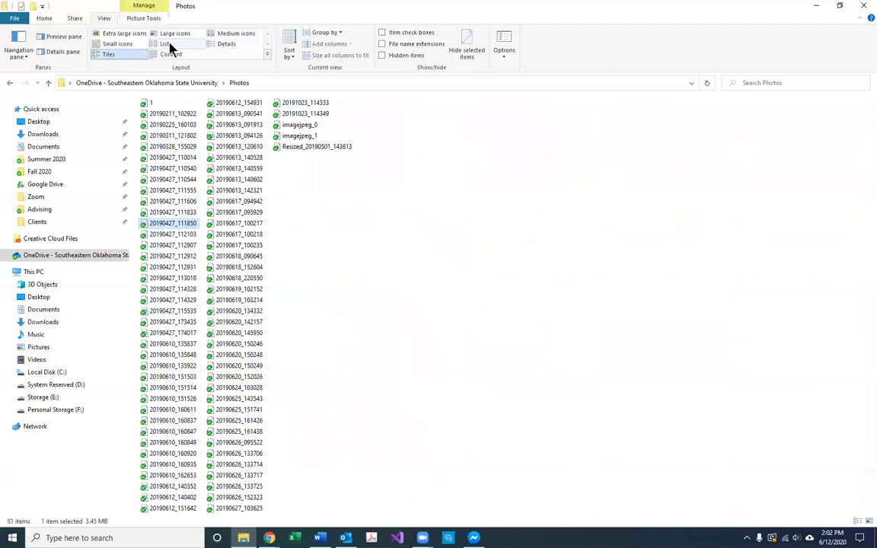
pyautogui.click(226, 44)
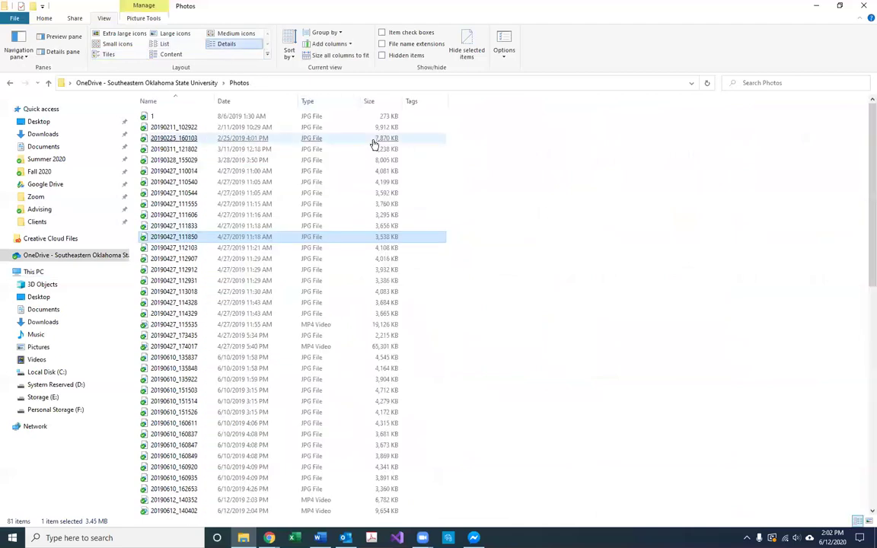
# Sort the Photos files by date, by name in both ascending and descending order, and again by date with the newest first
pyautogui.click(248, 102)
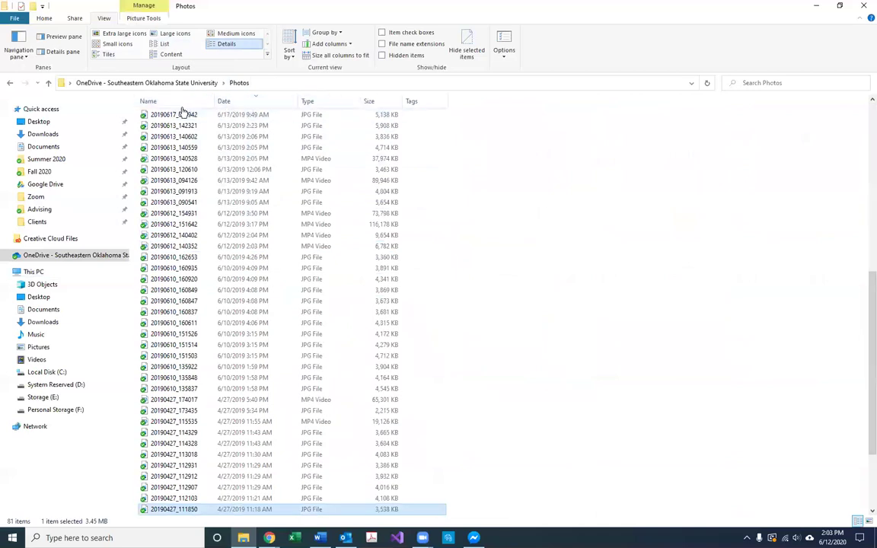
pyautogui.click(150, 102)
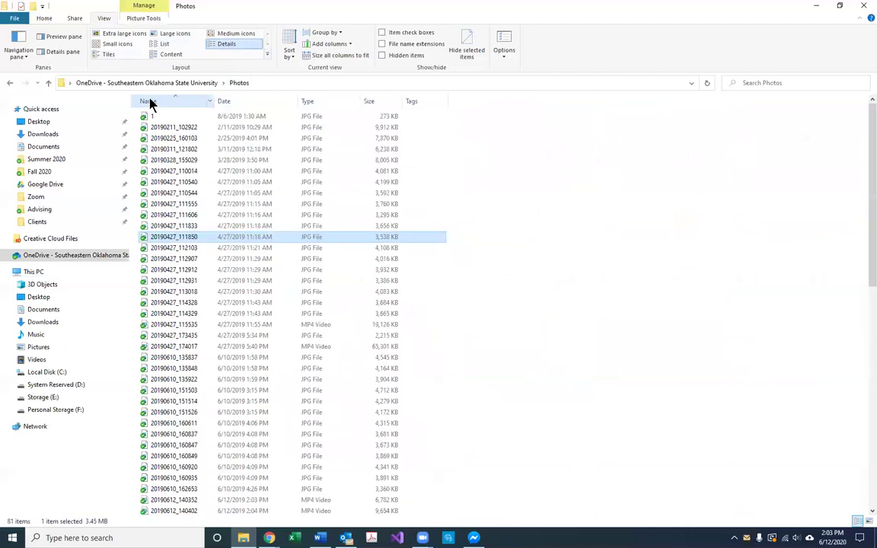
pyautogui.click(150, 102)
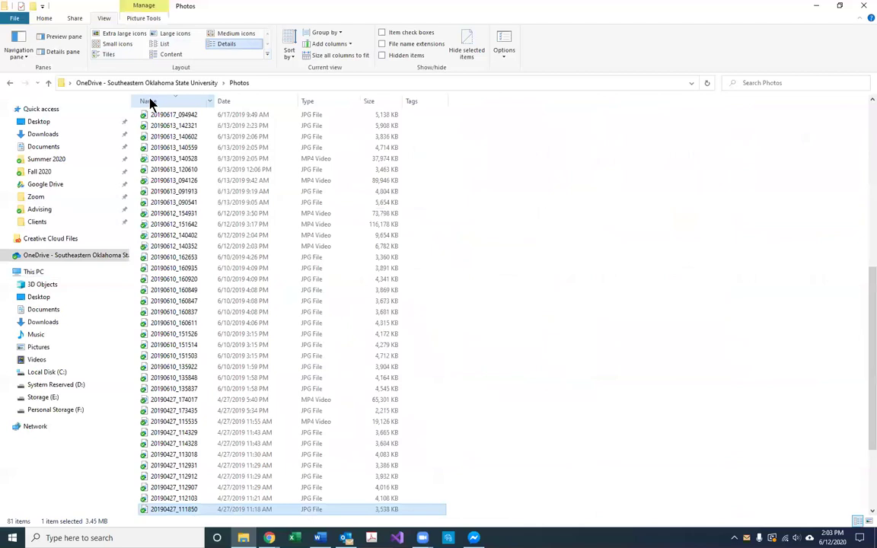
pyautogui.click(152, 101)
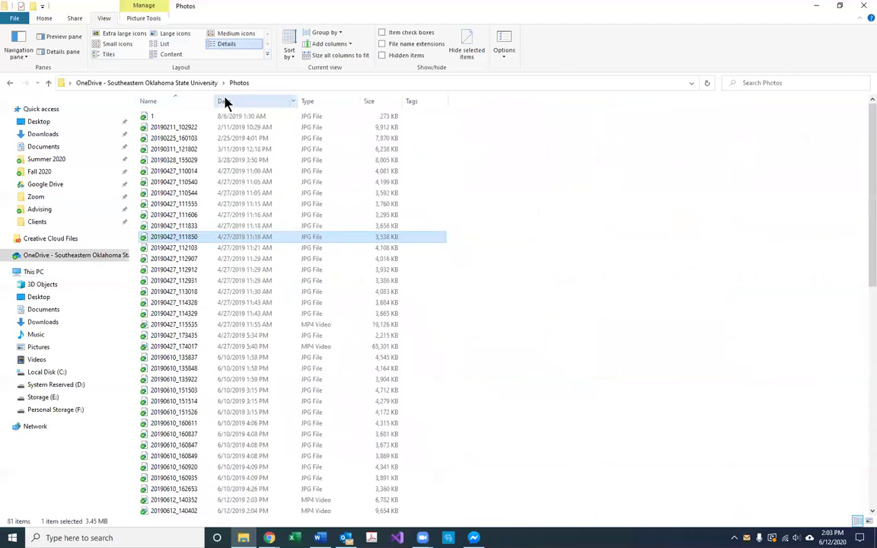
pyautogui.click(225, 101)
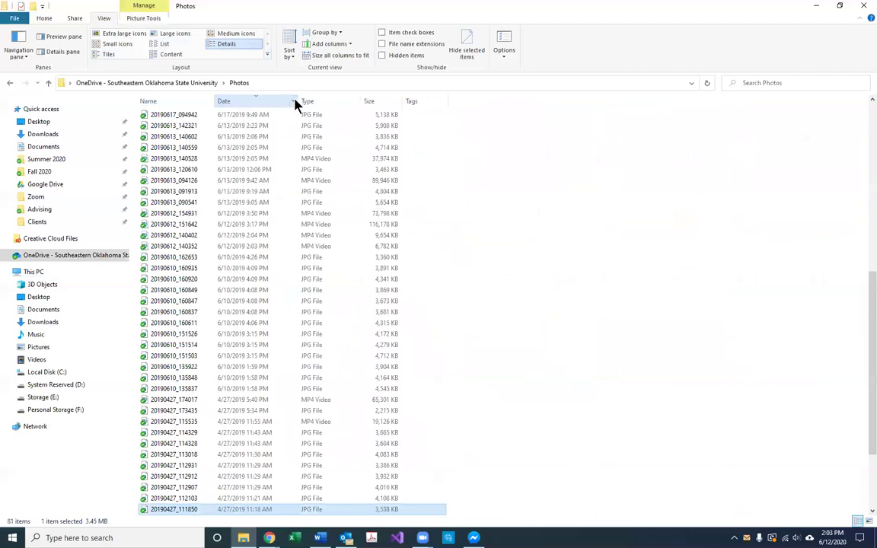
# Check the filter choices available for the Date and Type columns of the Photos folder
pyautogui.click(295, 102)
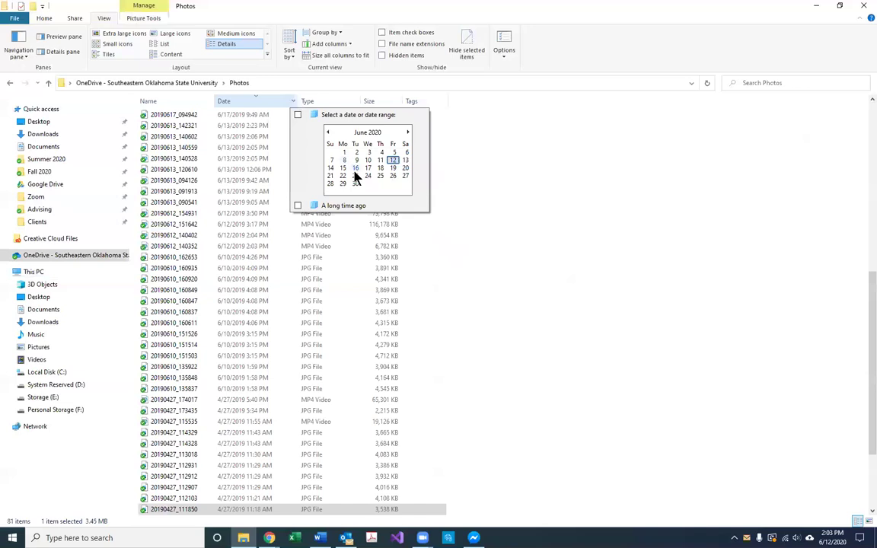
pyautogui.click(333, 108)
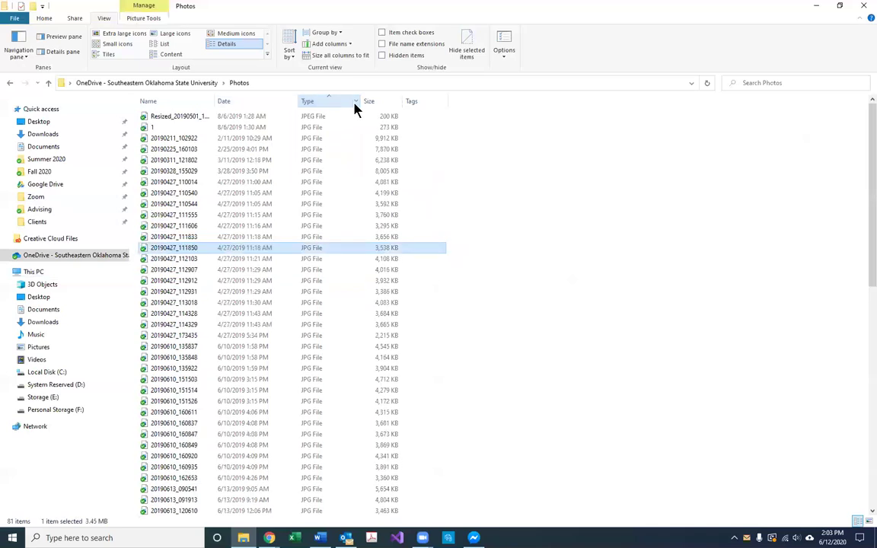
pyautogui.click(355, 105)
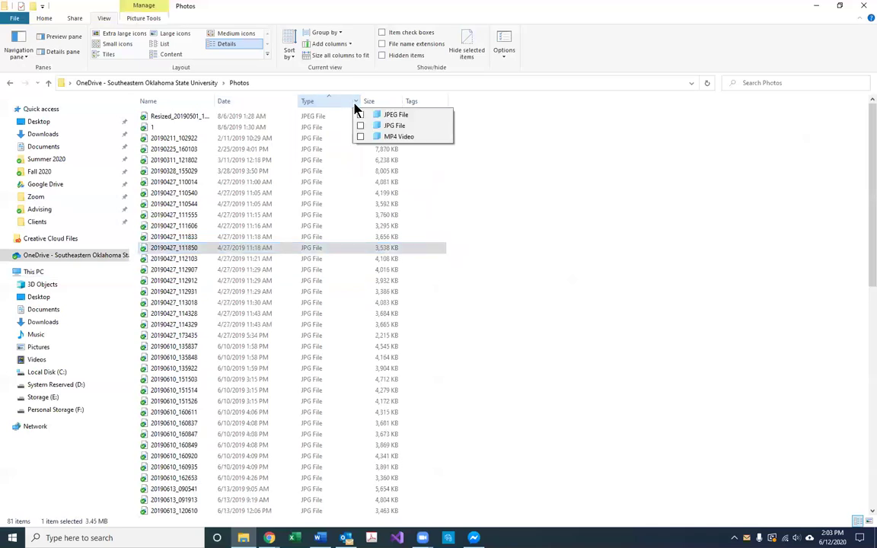
pyautogui.click(320, 102)
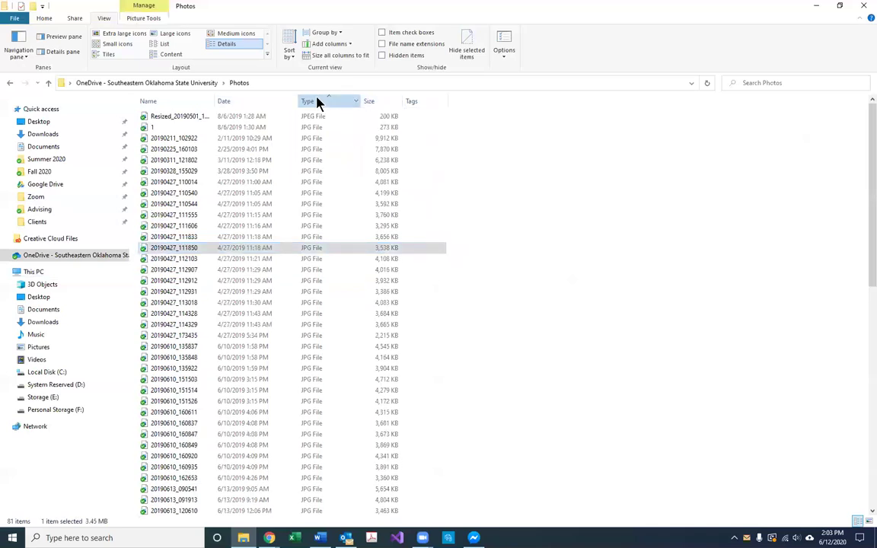
# Sort the Photos files by type in descending order and select the MP4 video 20190613_140528
pyautogui.click(317, 103)
pyautogui.click(315, 103)
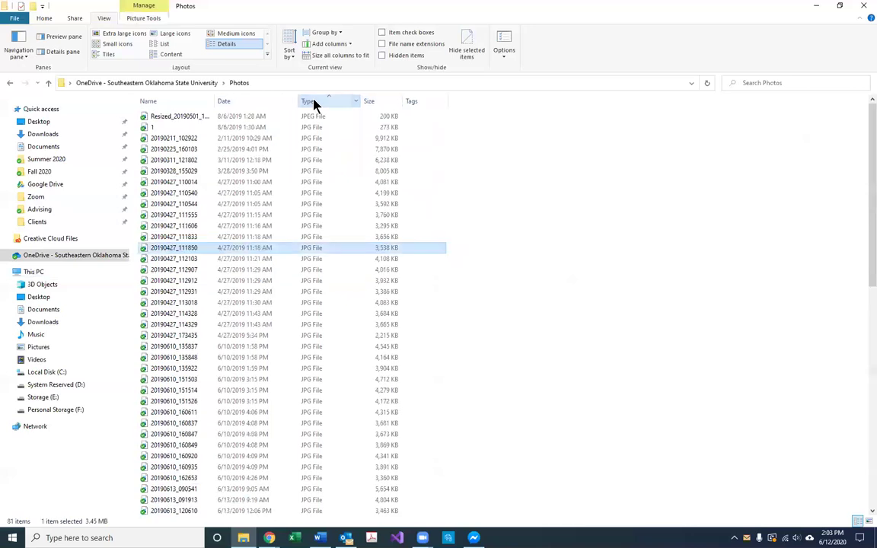
pyautogui.click(316, 102)
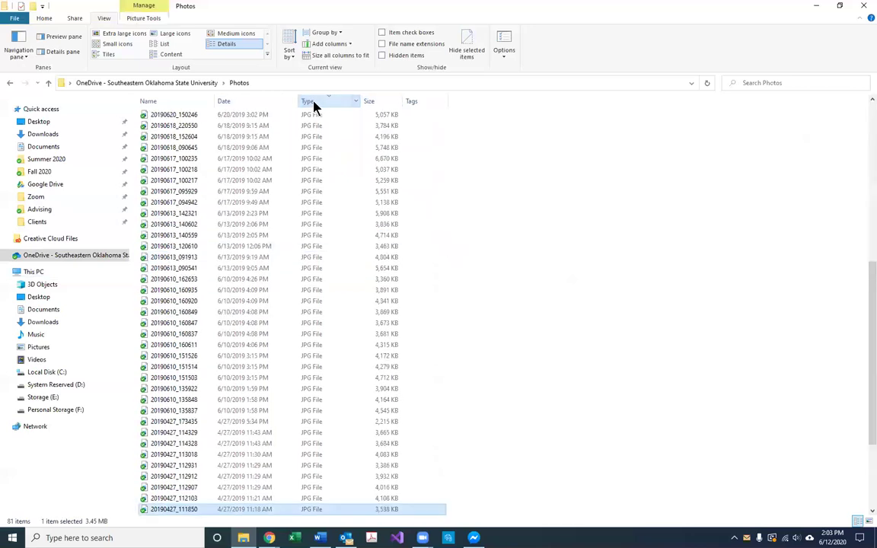
pyautogui.scroll(6, 321, 102)
pyautogui.scroll(6, 320, 107)
pyautogui.click(340, 171)
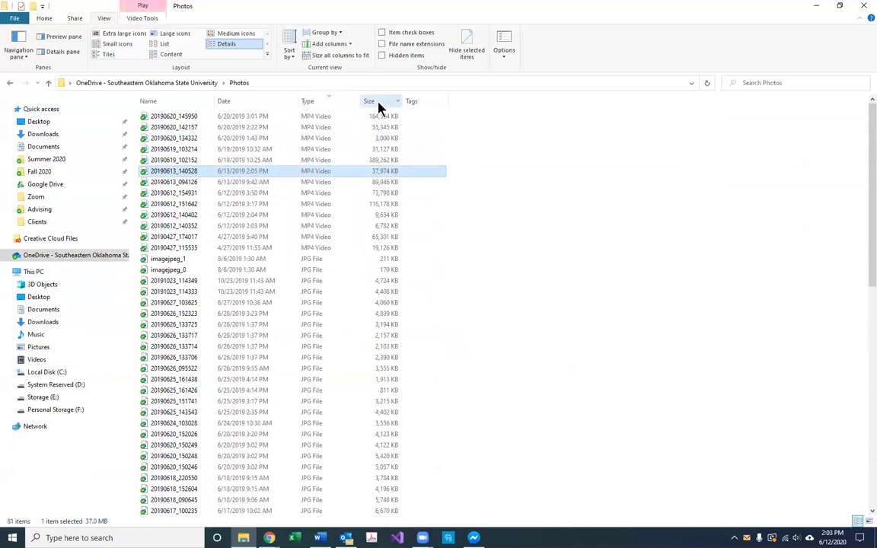
# Sort the Photos files by size with the largest first, and enlarge the layout through Medium and Large to Extra large icons
pyautogui.click(373, 102)
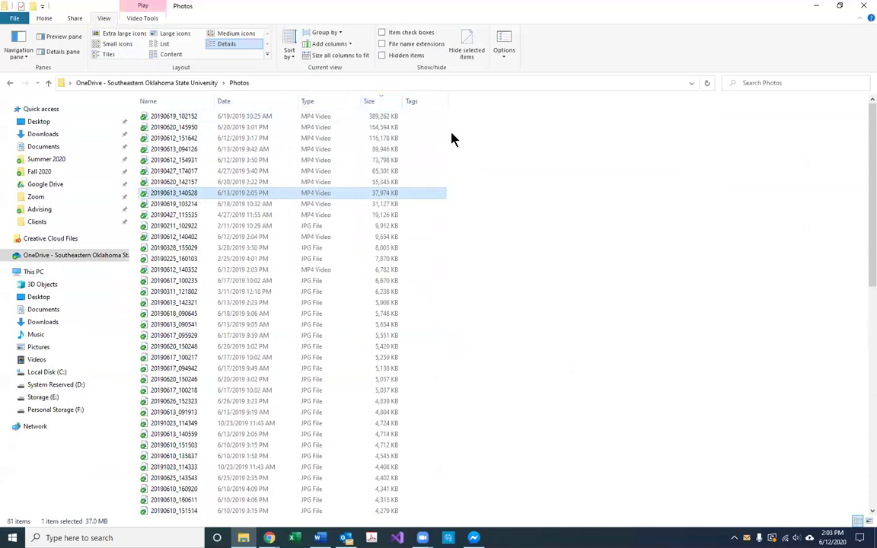
pyautogui.click(242, 37)
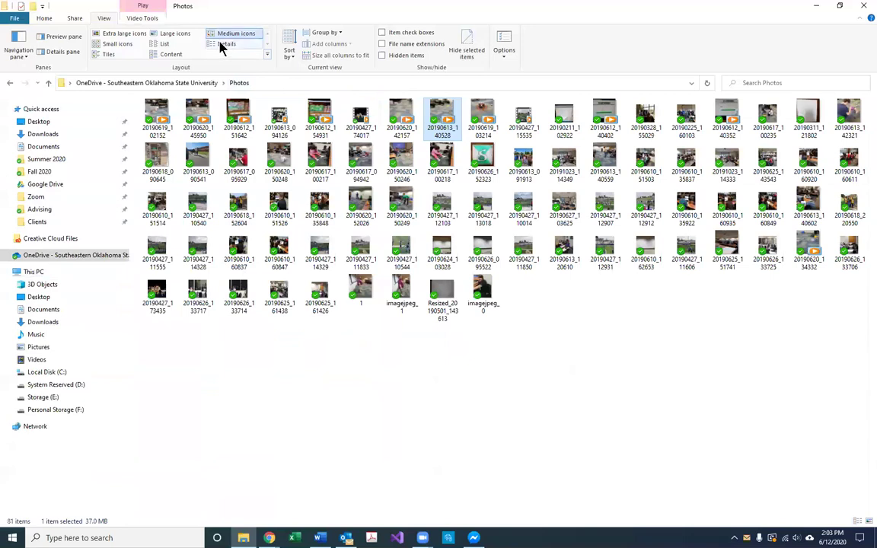
pyautogui.click(176, 34)
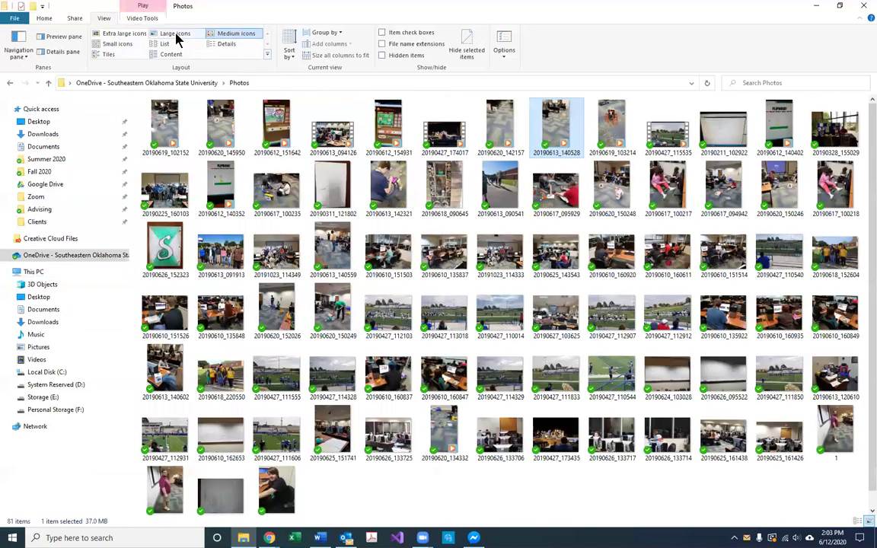
pyautogui.click(115, 34)
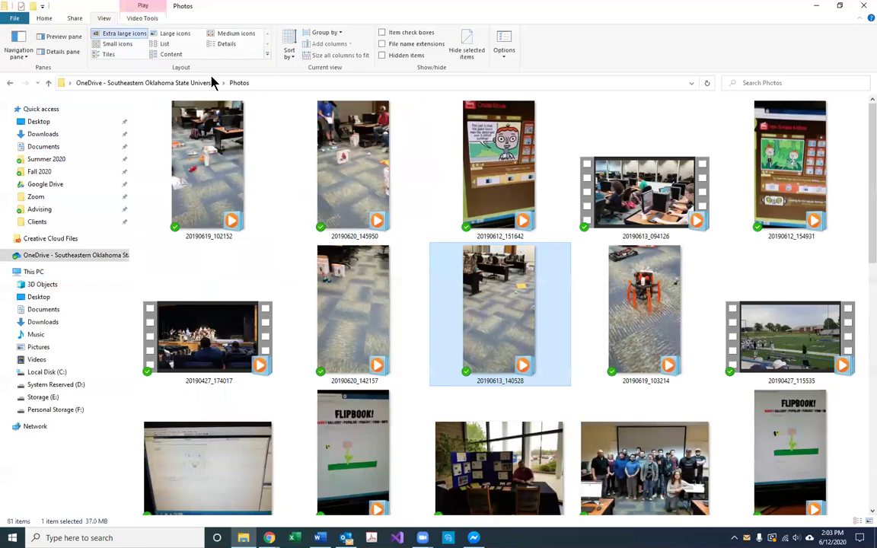
pyautogui.scroll(-5, 485, 326)
pyautogui.scroll(-10, 541, 357)
pyautogui.click(539, 352)
# Leave Photos for the main OneDrive folder, open the Summer 2020 folder, and show its basic file management commands
pyautogui.click(74, 255)
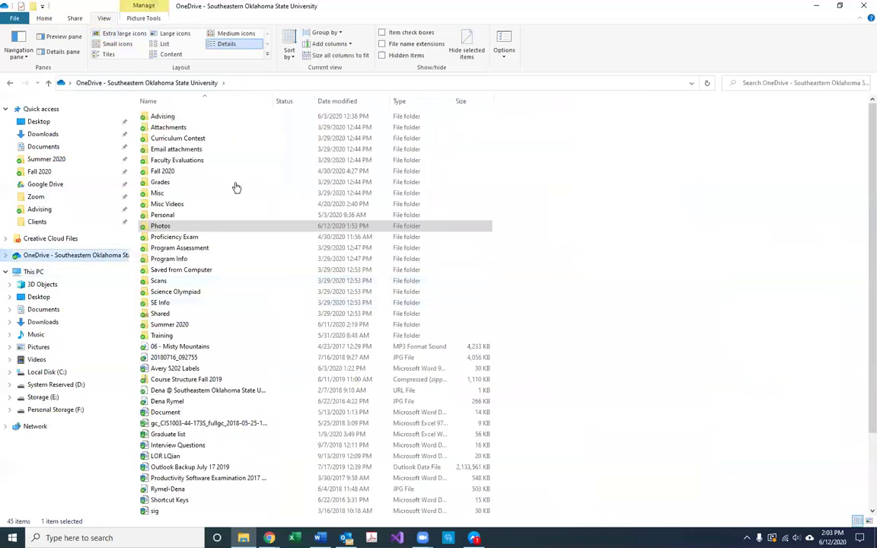
pyautogui.click(61, 160)
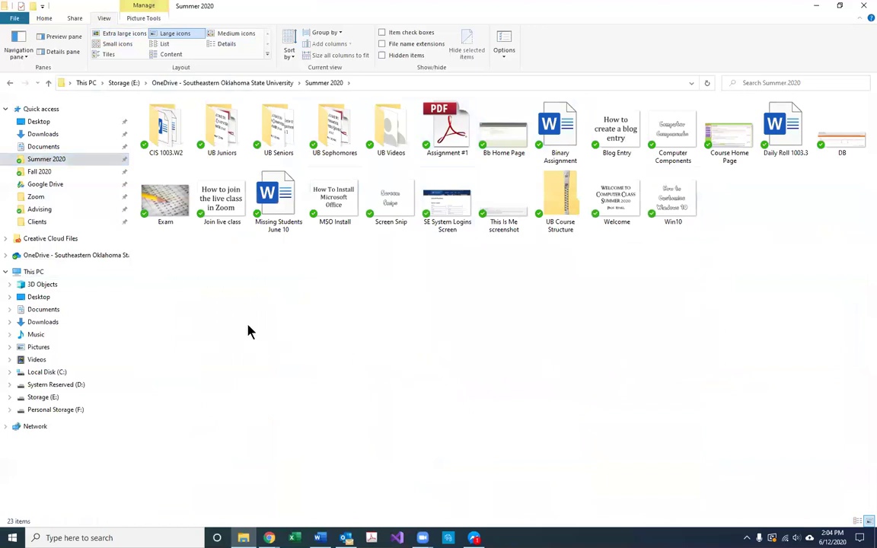
pyautogui.click(43, 21)
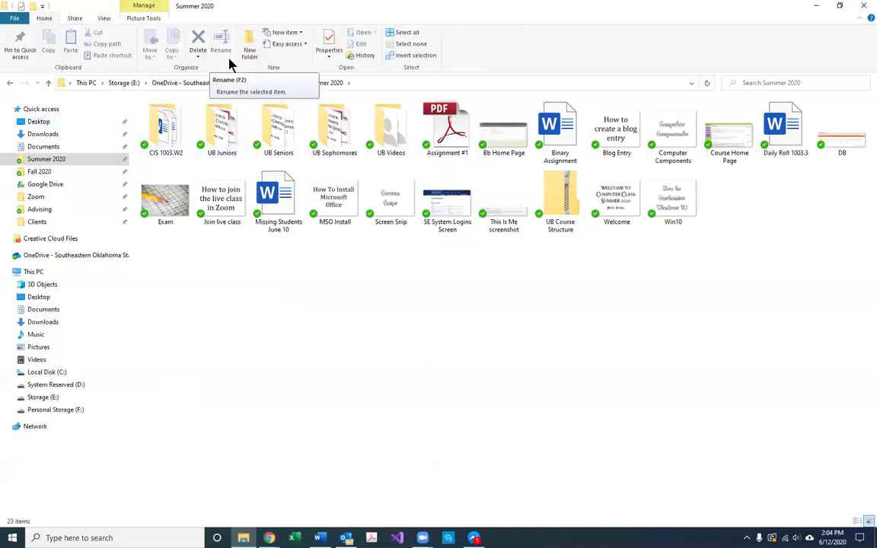
# Compare the options offered for empty space in Summer 2020, including the new item types, with those for the Missing Students June 10 document
pyautogui.rightClick(250, 310)
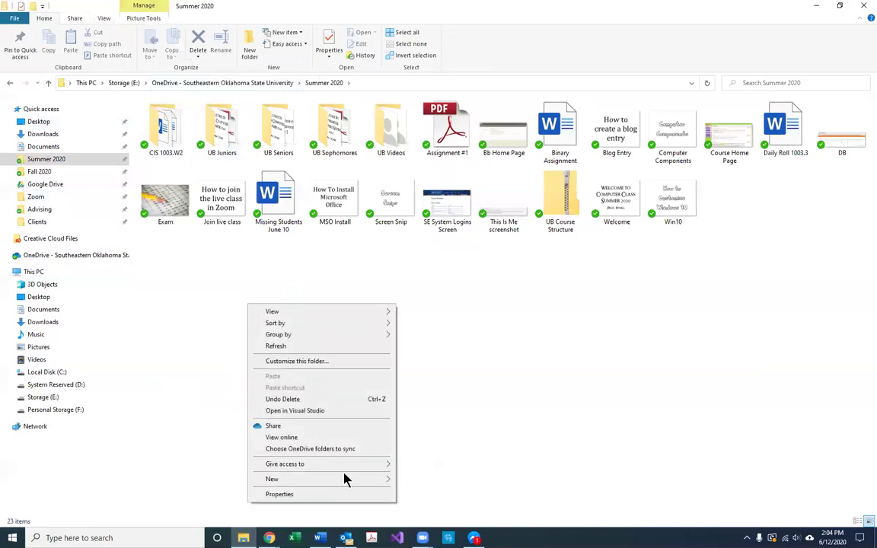
pyautogui.moveTo(346, 485)
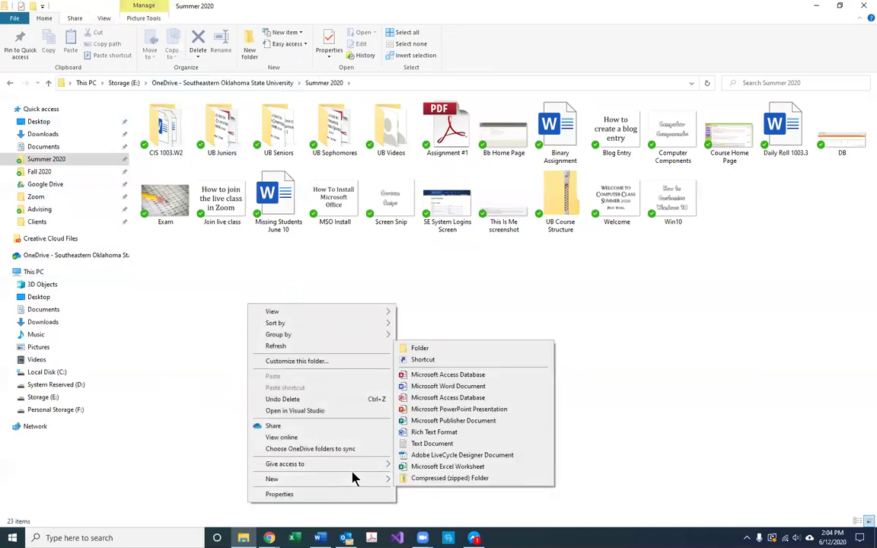
pyautogui.click(568, 386)
pyautogui.doubleClick(276, 200)
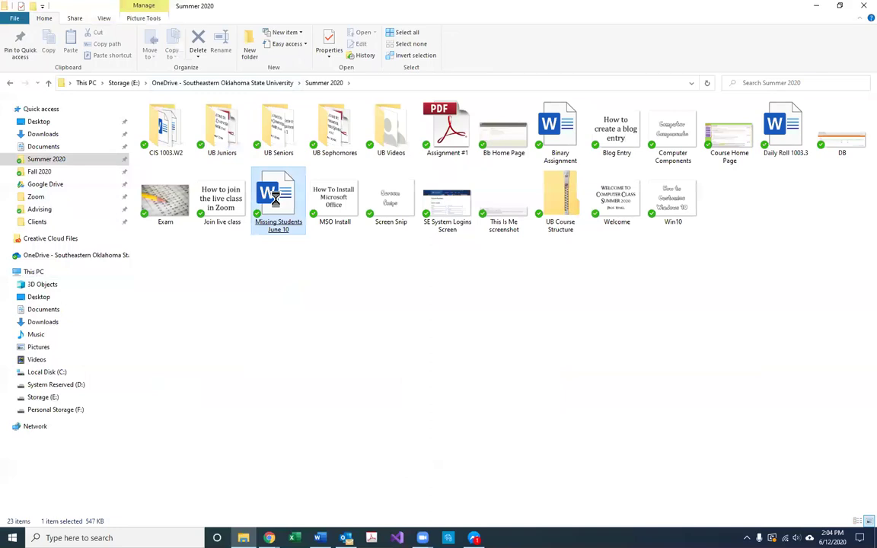
pyautogui.rightClick(277, 202)
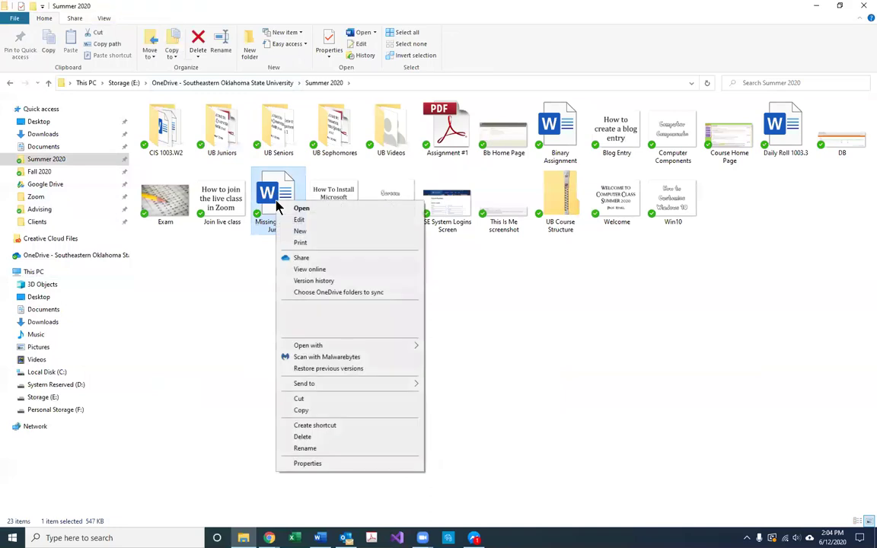
pyautogui.click(213, 393)
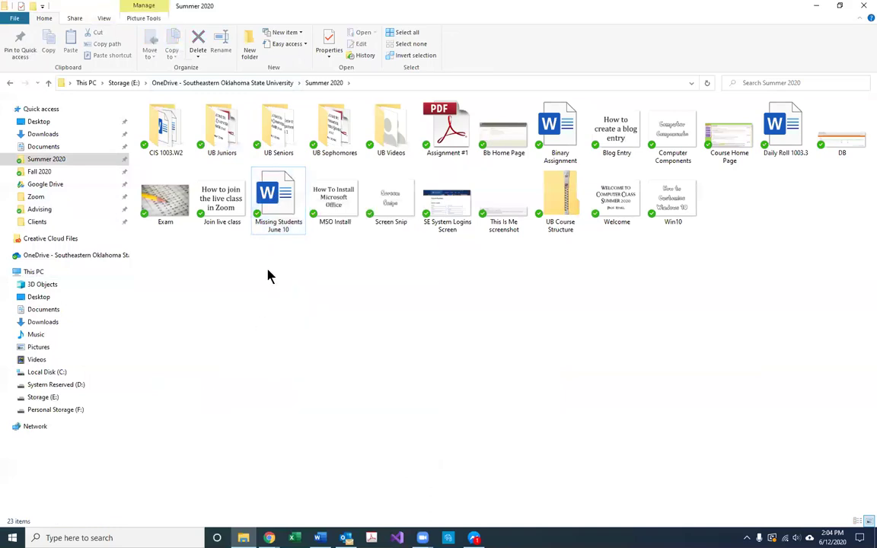
pyautogui.rightClick(278, 210)
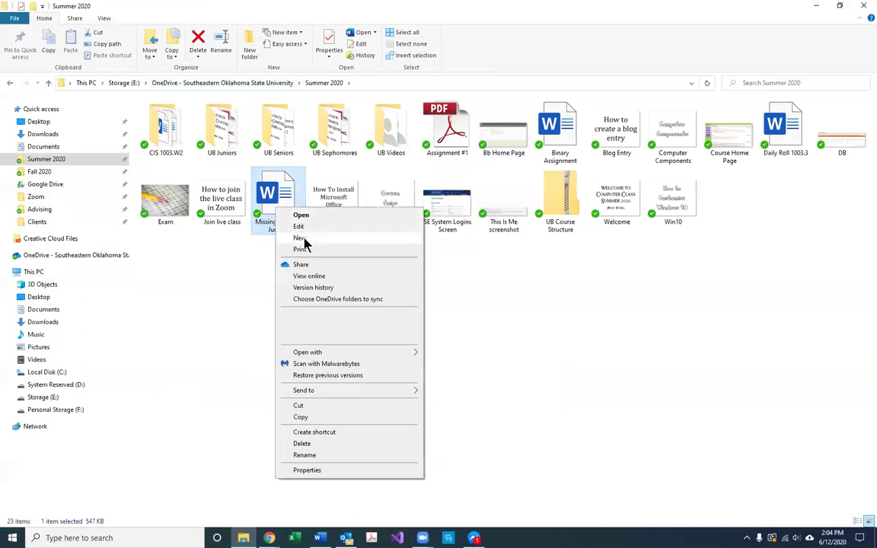
pyautogui.click(231, 327)
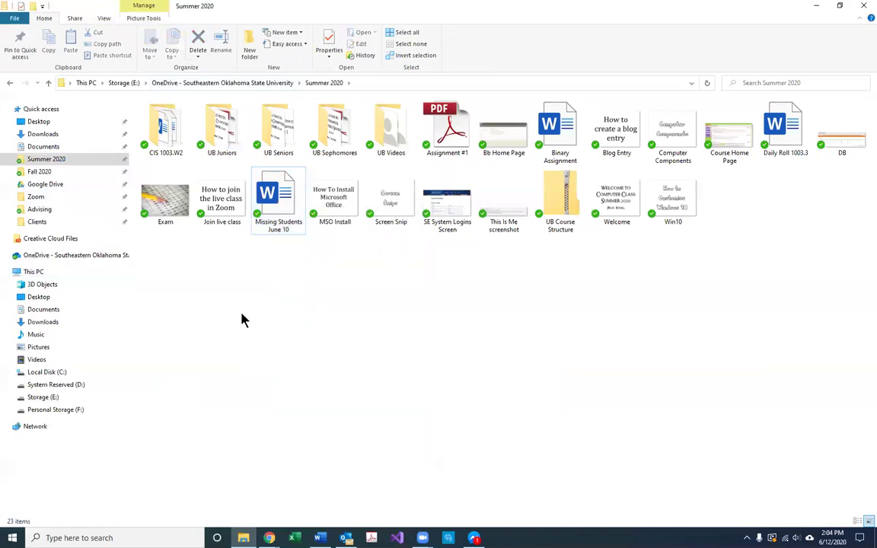
# Create a new folder named Thumbnails inside the Summer 2020 folder
pyautogui.rightClick(297, 336)
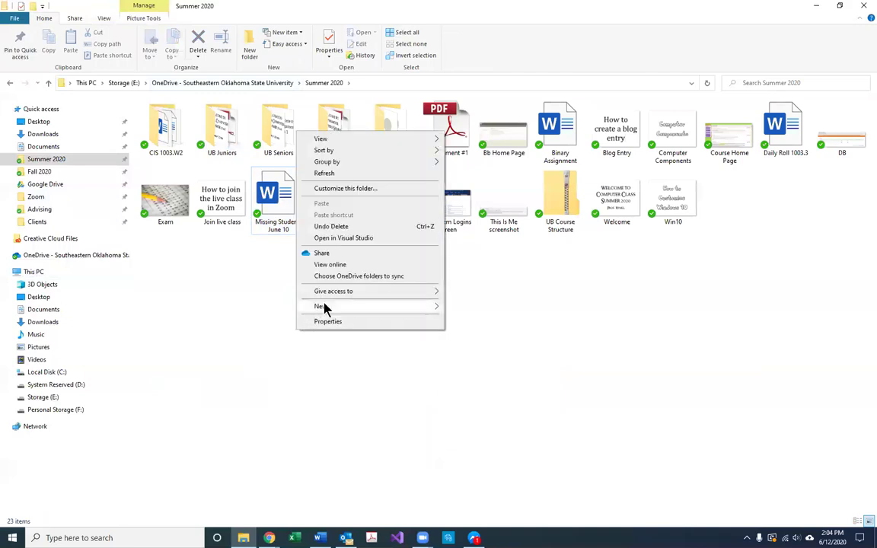
pyautogui.moveTo(324, 307)
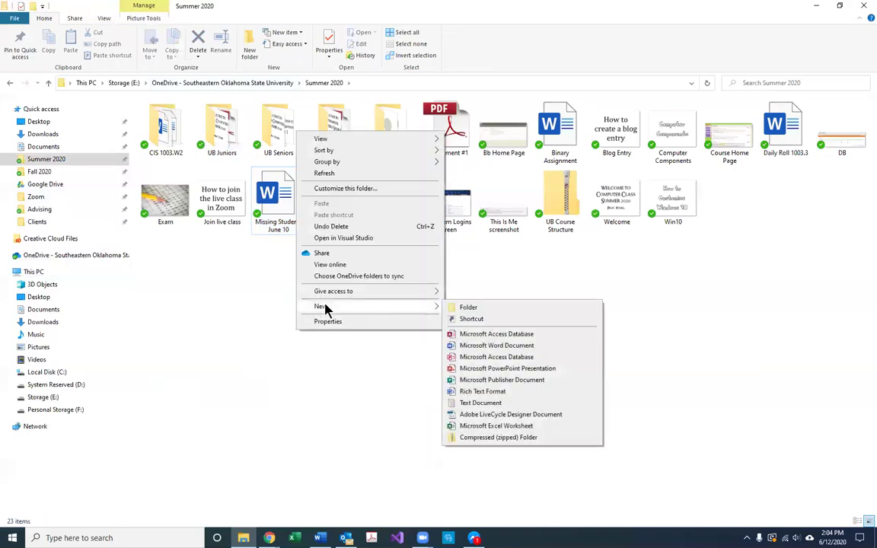
pyautogui.click(467, 307)
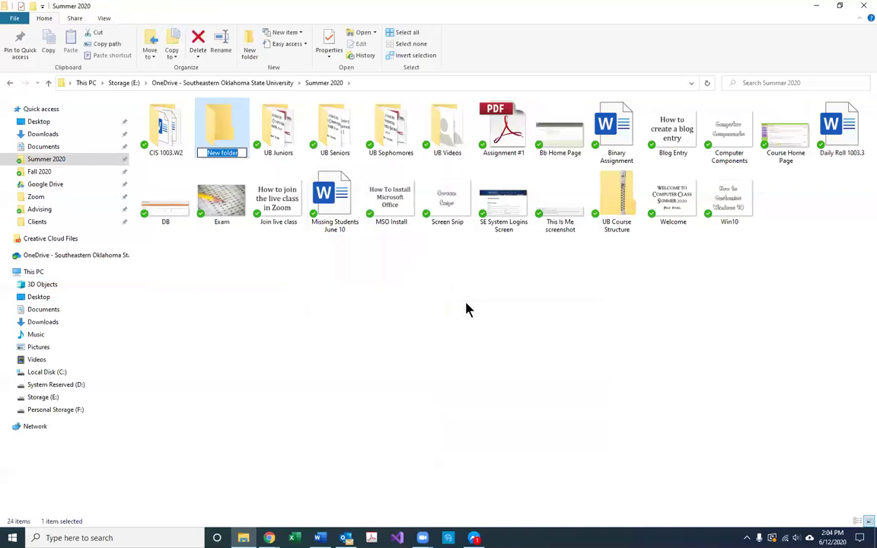
pyautogui.write('Thum')
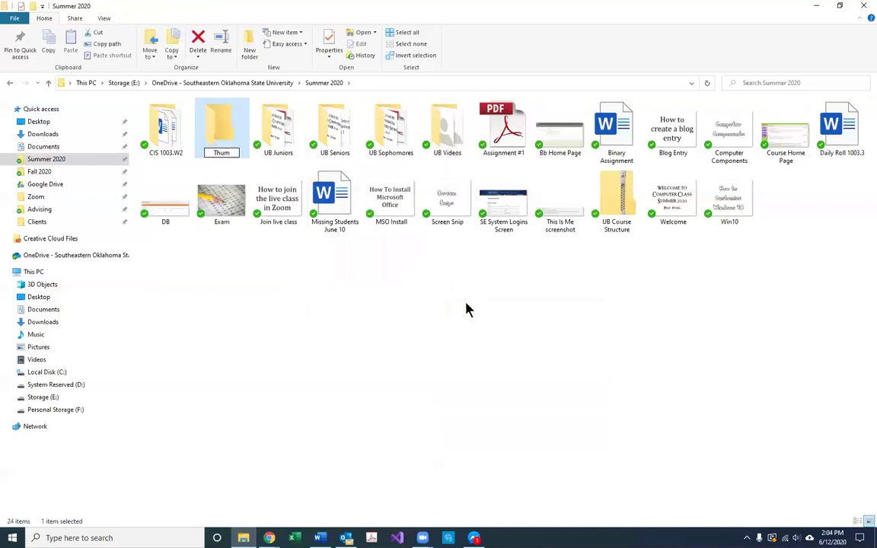
pyautogui.write('bnails')
pyautogui.press('Return')
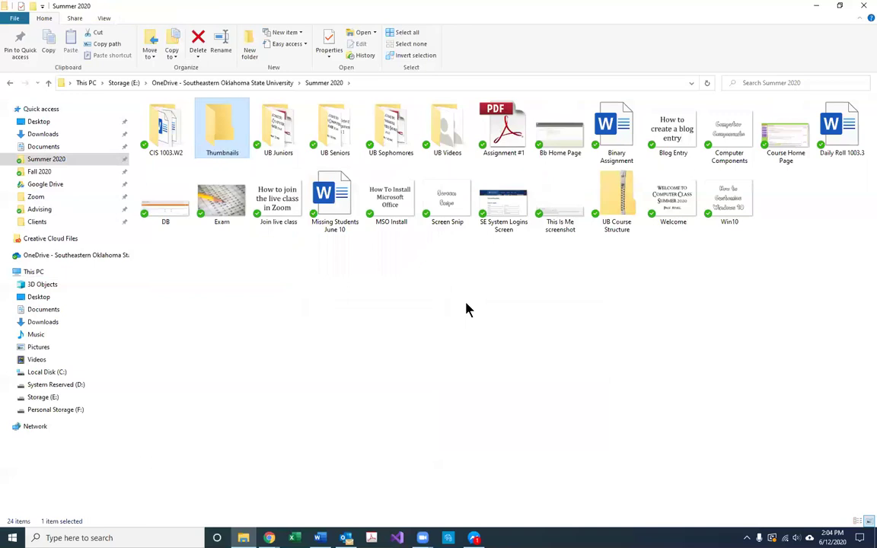
pyautogui.click(448, 354)
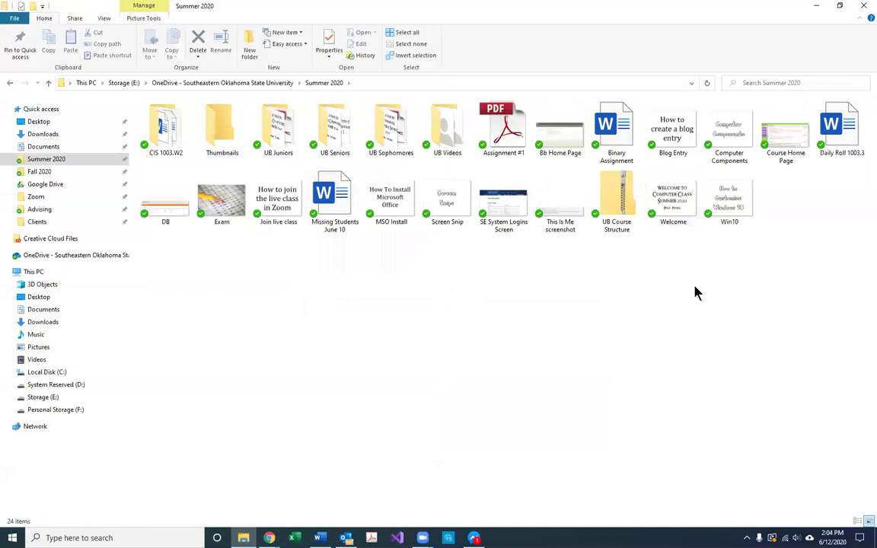
# Move the Welcome and Win10 images from Summer 2020 into the Thumbnails folder
pyautogui.moveTo(673, 199); pyautogui.dragTo(220, 141)
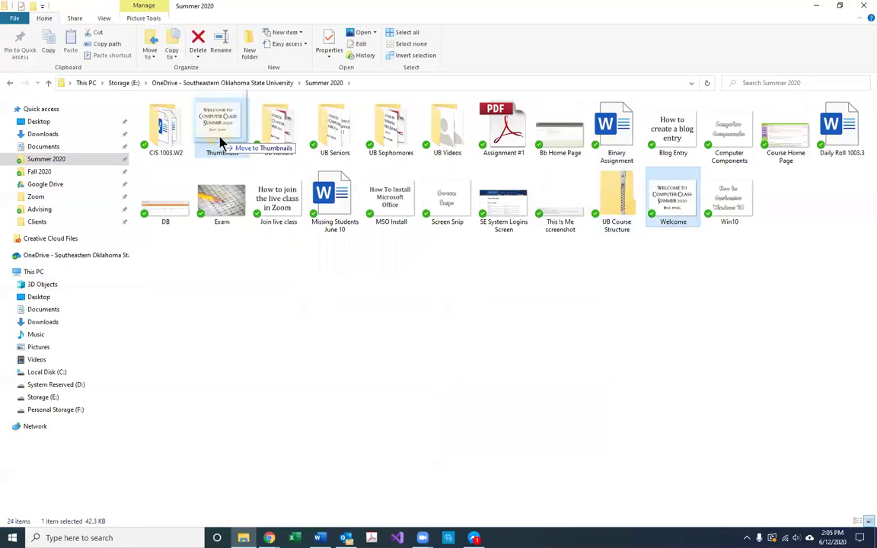
pyautogui.moveTo(220, 141); pyautogui.dragTo(223, 143)
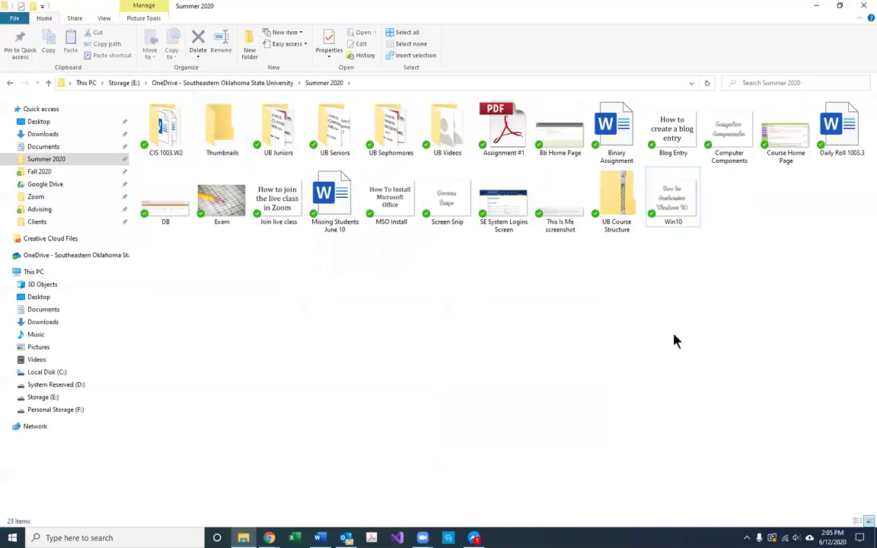
pyautogui.moveTo(678, 204); pyautogui.dragTo(223, 138)
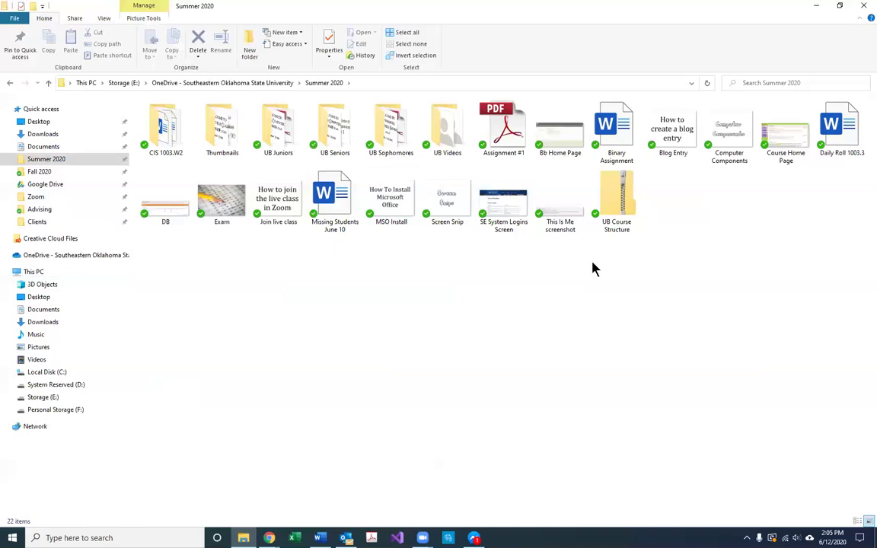
# Move UB Course Structure, This Is Me screenshot, SE System Logins Screen, Screen Snip and MSO Install into the Thumbnails folder
pyautogui.moveTo(592, 264); pyautogui.dragTo(215, 139)
pyautogui.moveTo(408, 299); pyautogui.dragTo(319, 182)
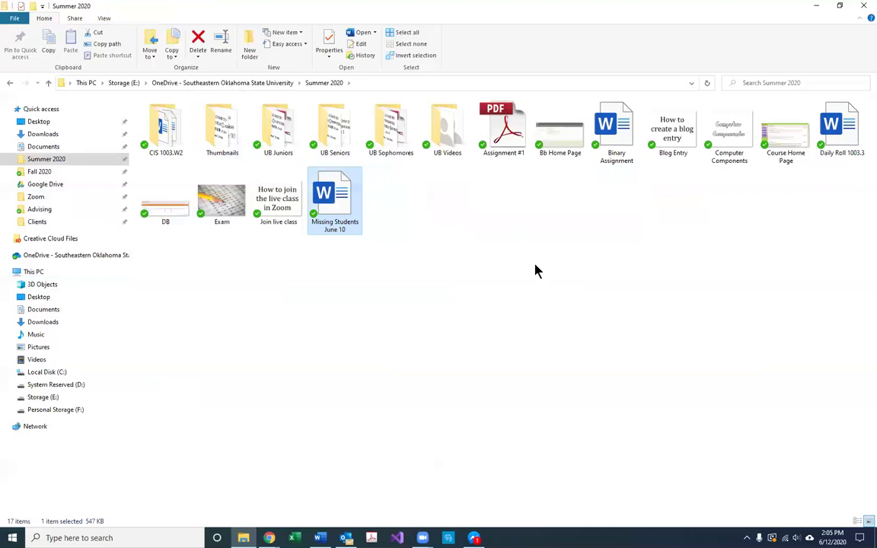
pyautogui.press('Left')
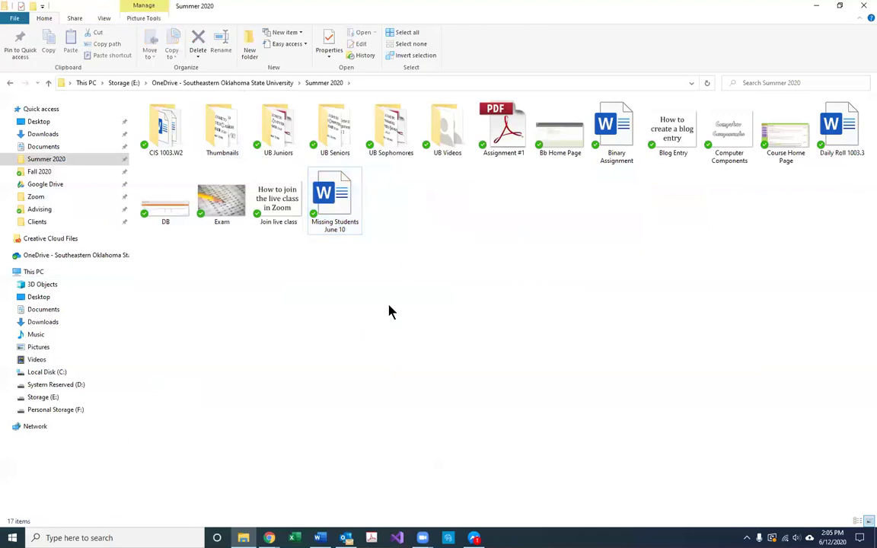
# Move Join live class, Exam, DB, Blog Entry, Computer Components, Course Home Page and Bb Home Page into the Thumbnails folder
pyautogui.moveTo(272, 207); pyautogui.dragTo(227, 152)
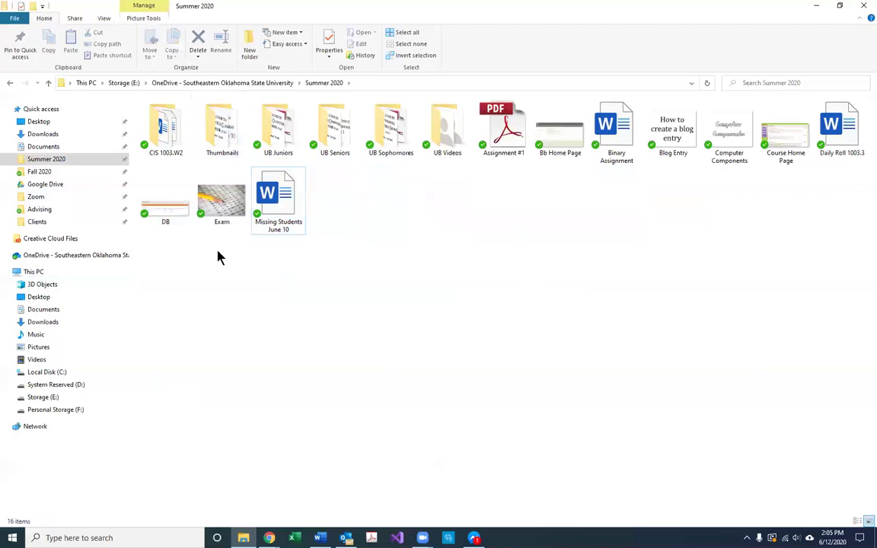
pyautogui.moveTo(224, 220); pyautogui.dragTo(168, 198)
pyautogui.moveTo(208, 162); pyautogui.dragTo(218, 135)
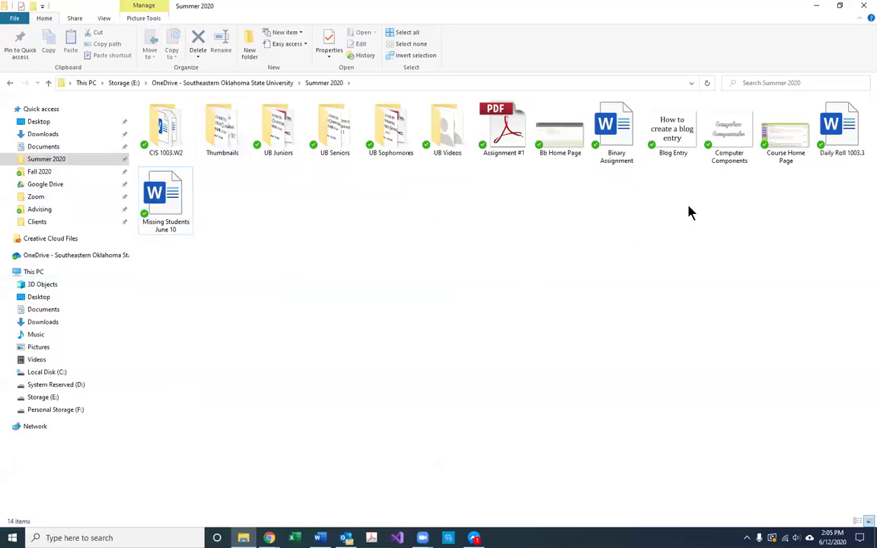
pyautogui.moveTo(800, 184); pyautogui.dragTo(221, 131)
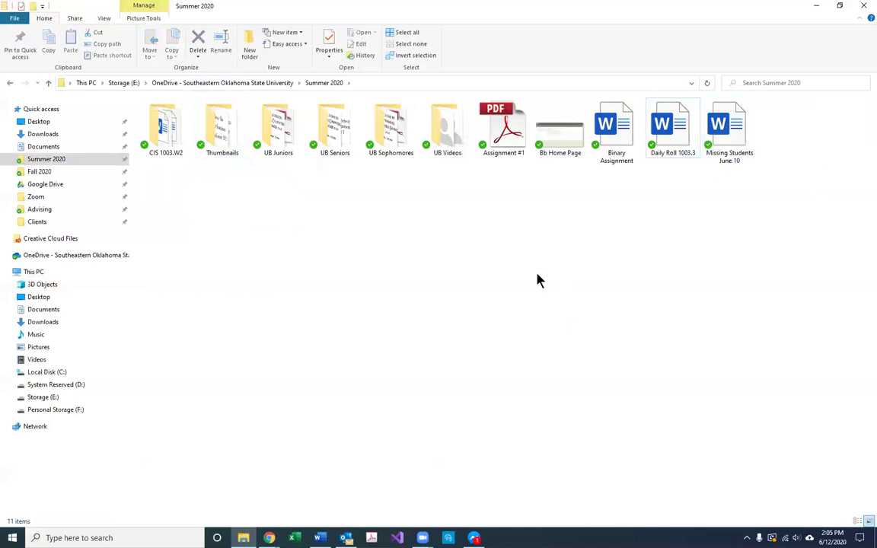
pyautogui.moveTo(560, 129); pyautogui.dragTo(221, 141)
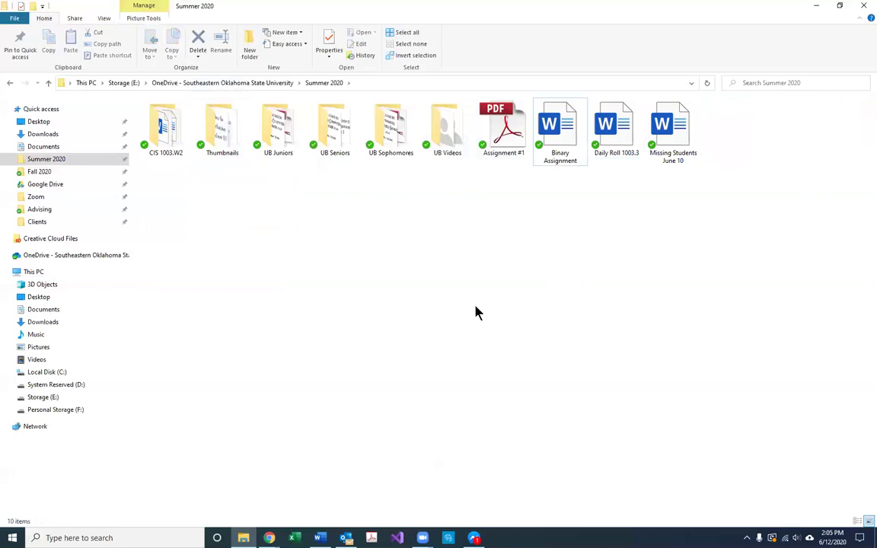
# Look inside the UB Videos folder, return to Summer 2020, and clear the selection
pyautogui.doubleClick(447, 137)
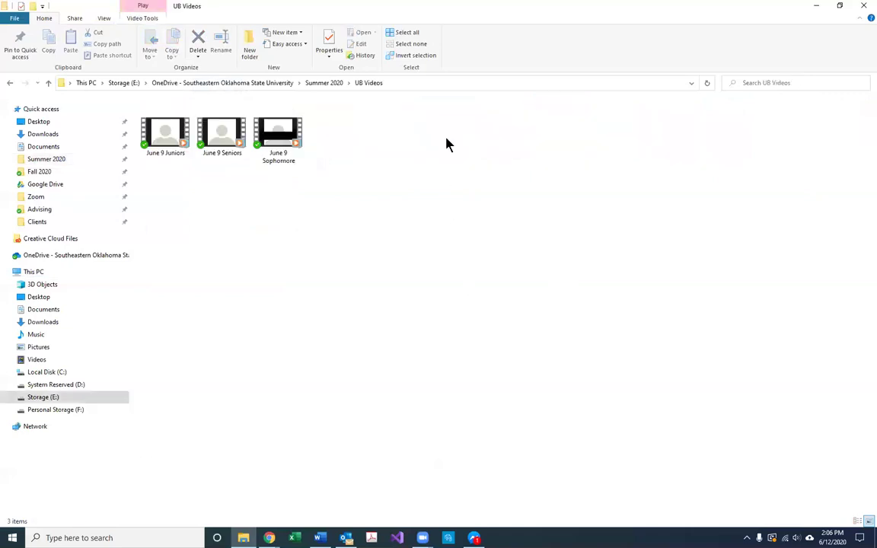
pyautogui.click(319, 84)
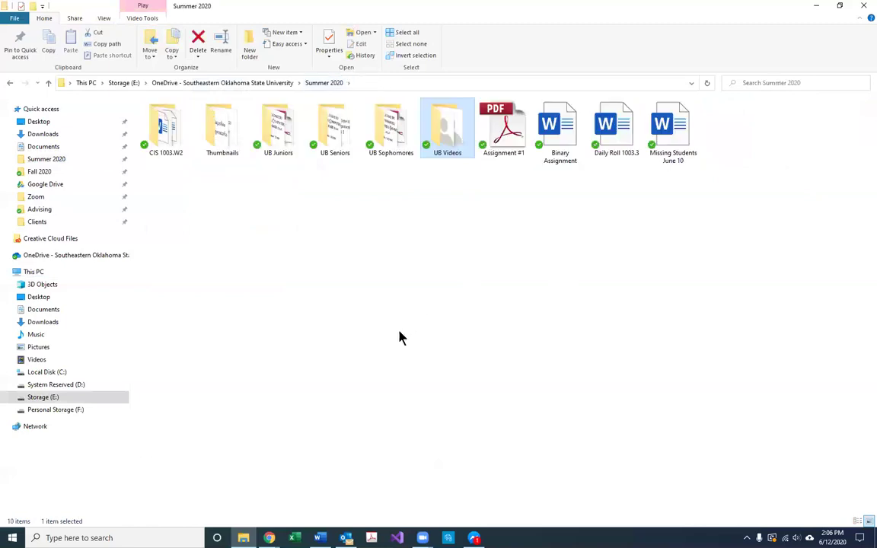
pyautogui.click(374, 342)
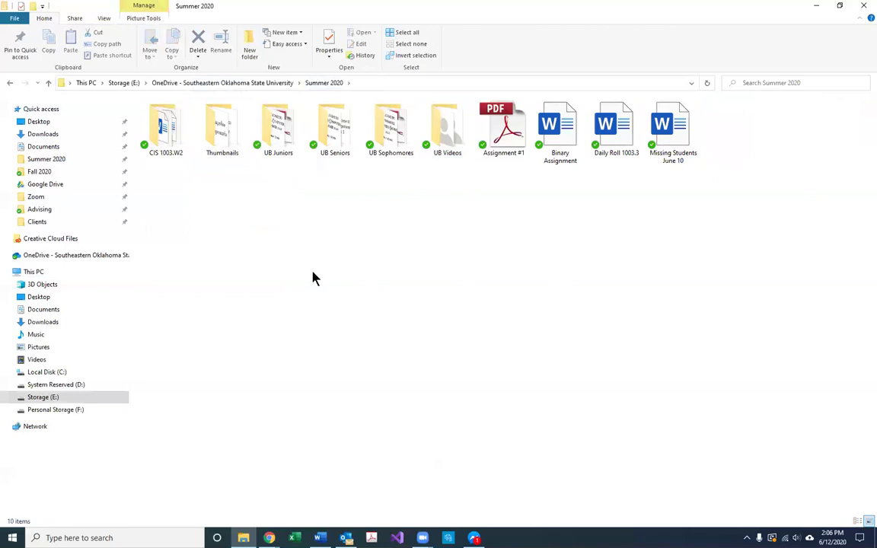
# Show the Summer 2020 contents in the Details layout and widen the Name column to fit the full file names
pyautogui.click(105, 18)
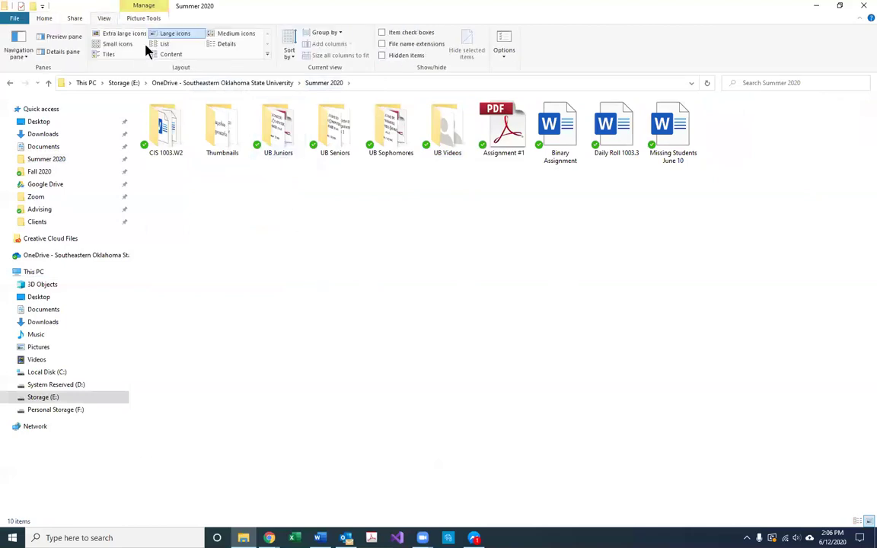
pyautogui.click(227, 44)
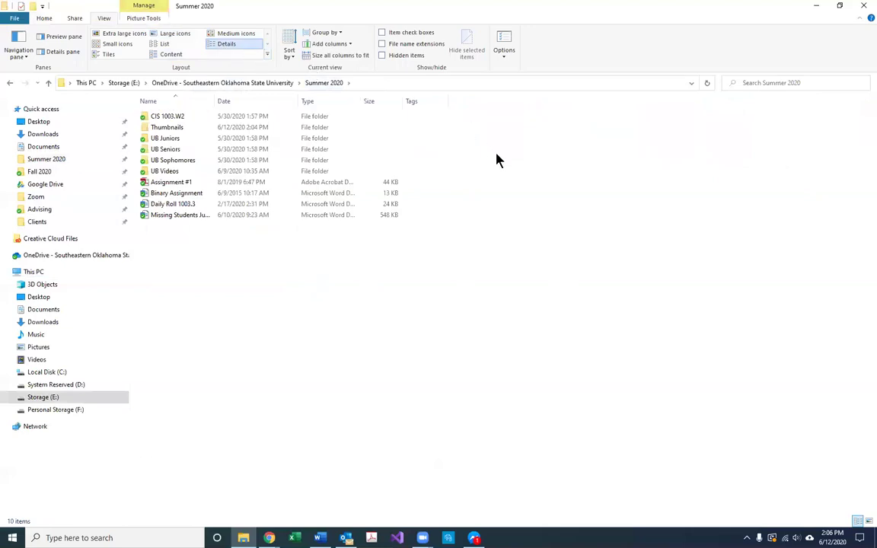
pyautogui.moveTo(214, 101); pyautogui.dragTo(270, 102)
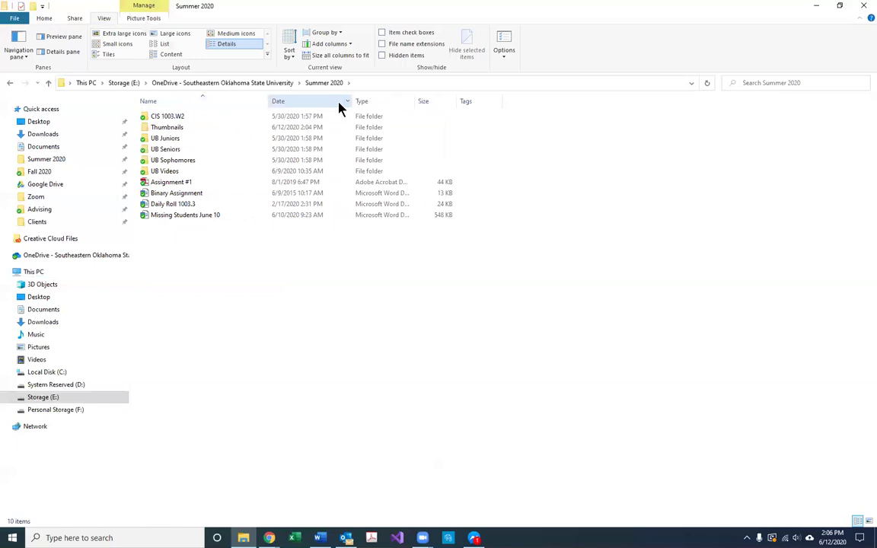
# Sort Summer 2020 by name in descending and again in ascending order, and return to the Large icons layout
pyautogui.click(147, 103)
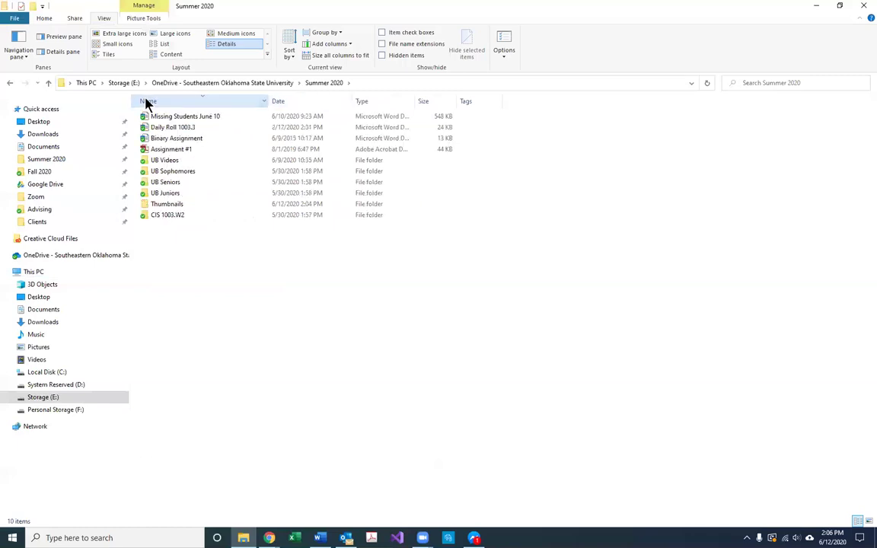
pyautogui.click(147, 103)
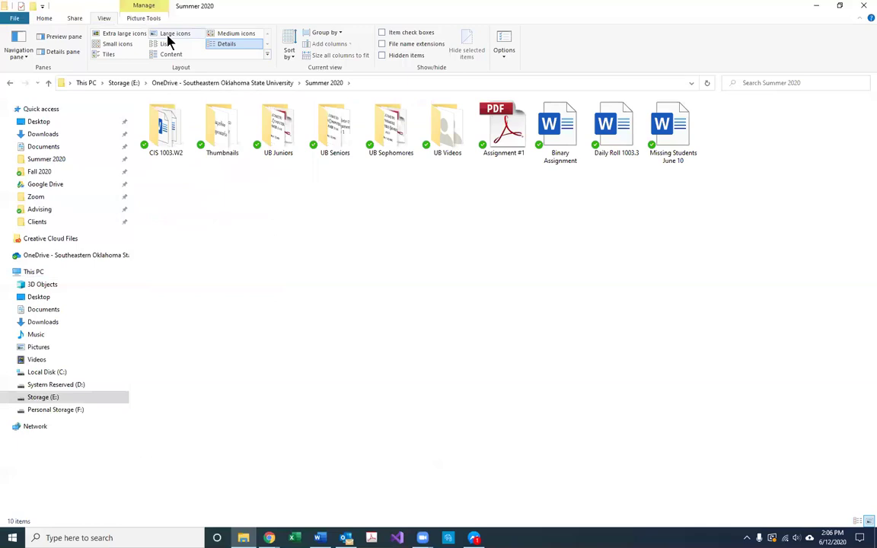
pyautogui.click(168, 35)
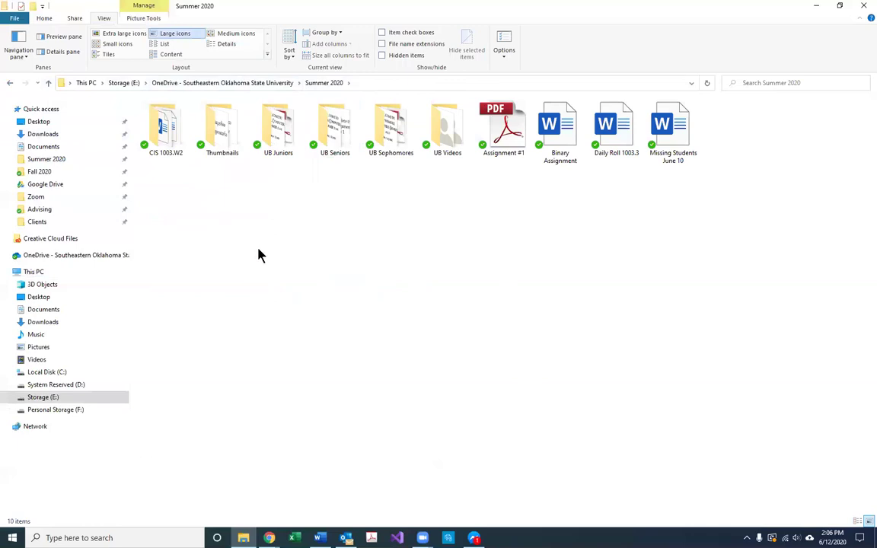
# View the contents of the UB Juniors folder, go back up to Summer 2020, and clear the selection
pyautogui.doubleClick(286, 148)
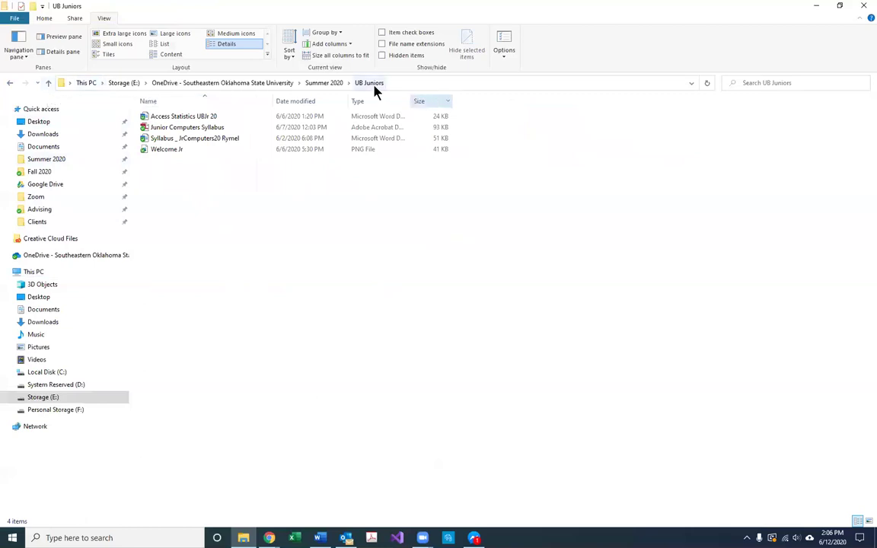
pyautogui.click(48, 83)
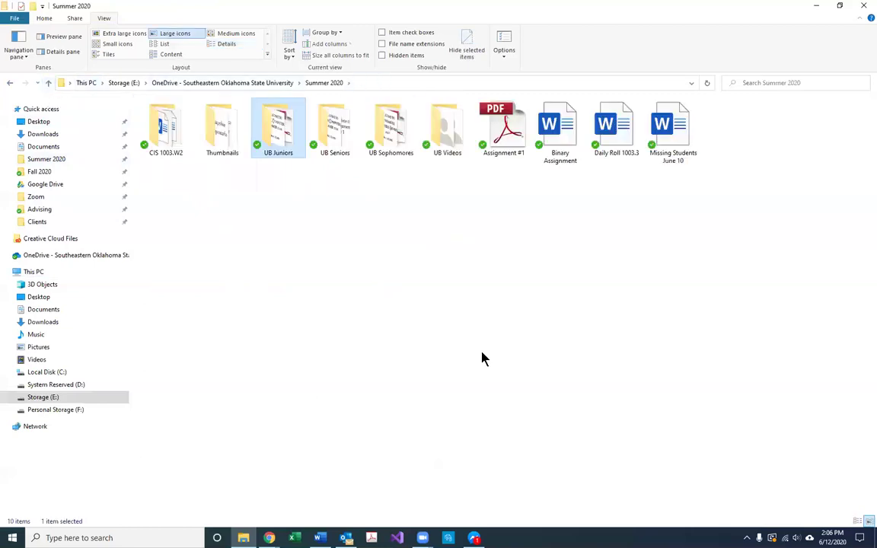
pyautogui.click(426, 299)
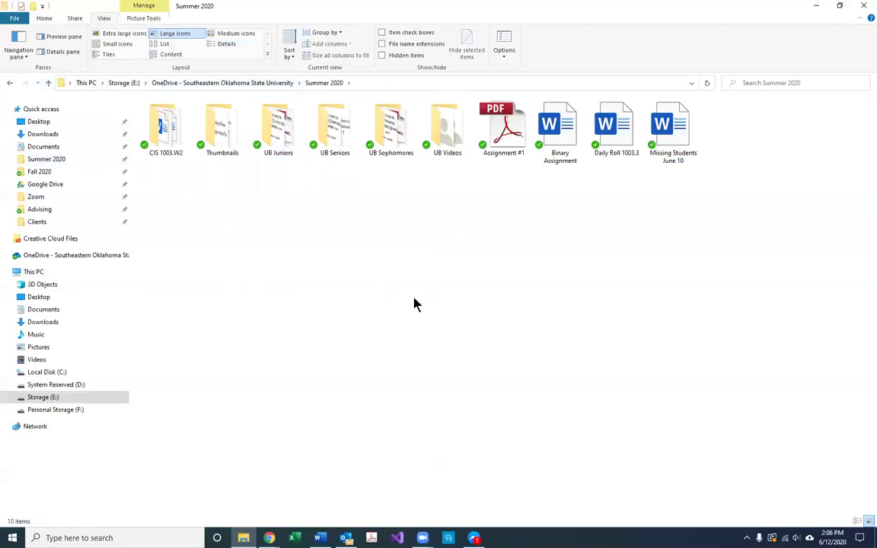
# Review the subfolders offered at each level of the address path, from Summer 2020 through OneDrive and Storage (E:) to This PC
pyautogui.click(348, 84)
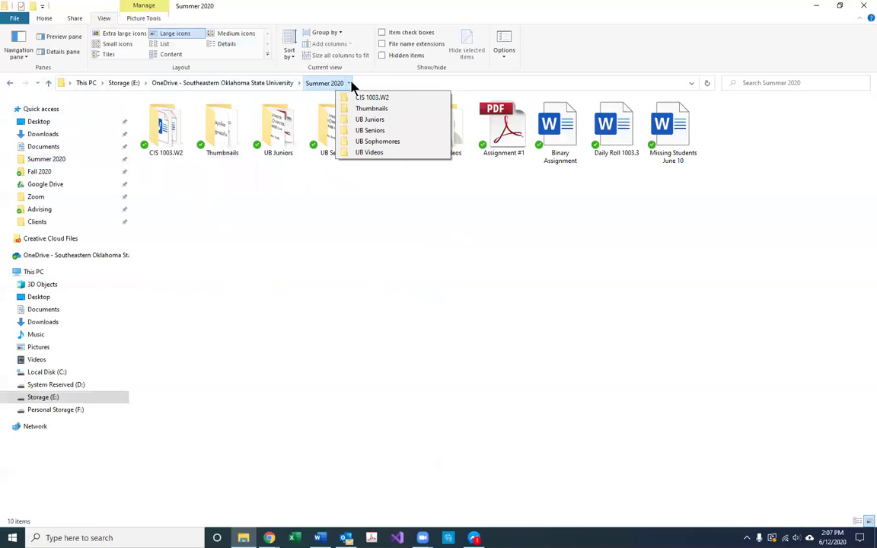
pyautogui.click(300, 84)
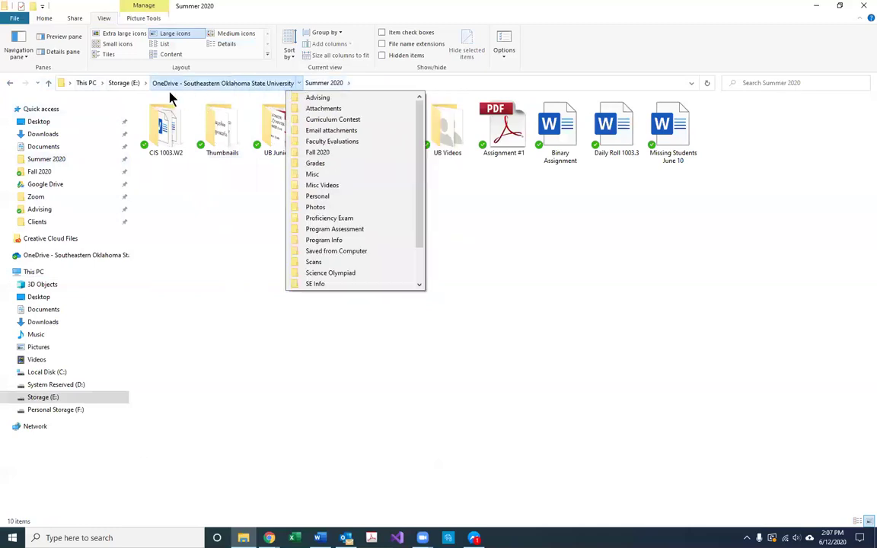
pyautogui.click(145, 84)
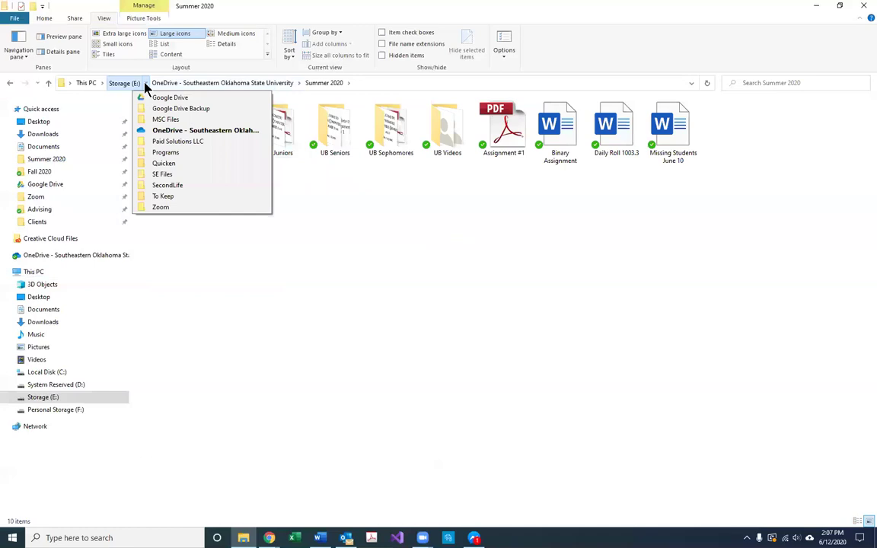
pyautogui.click(102, 85)
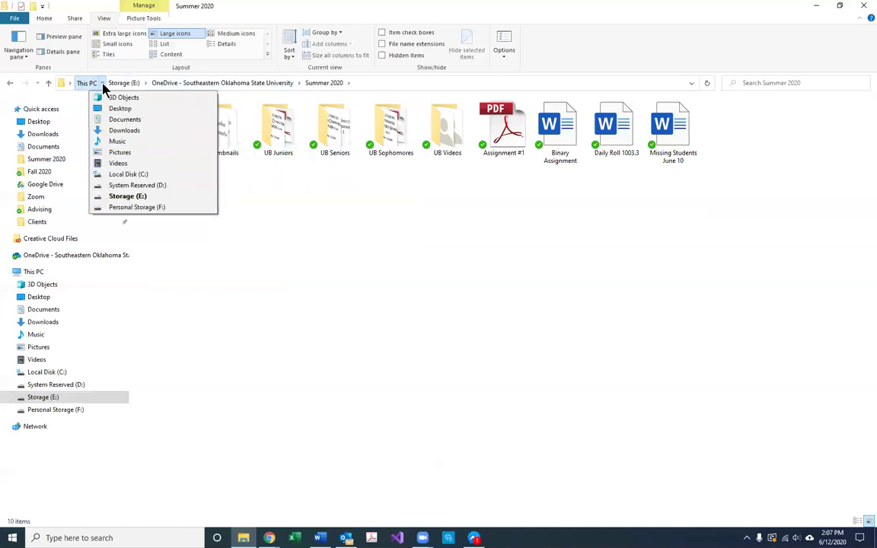
pyautogui.click(69, 83)
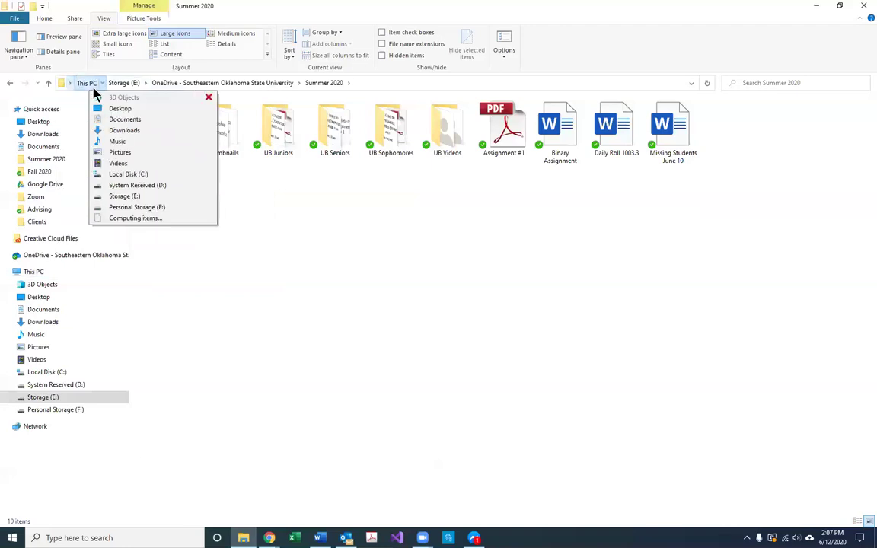
pyautogui.click(400, 267)
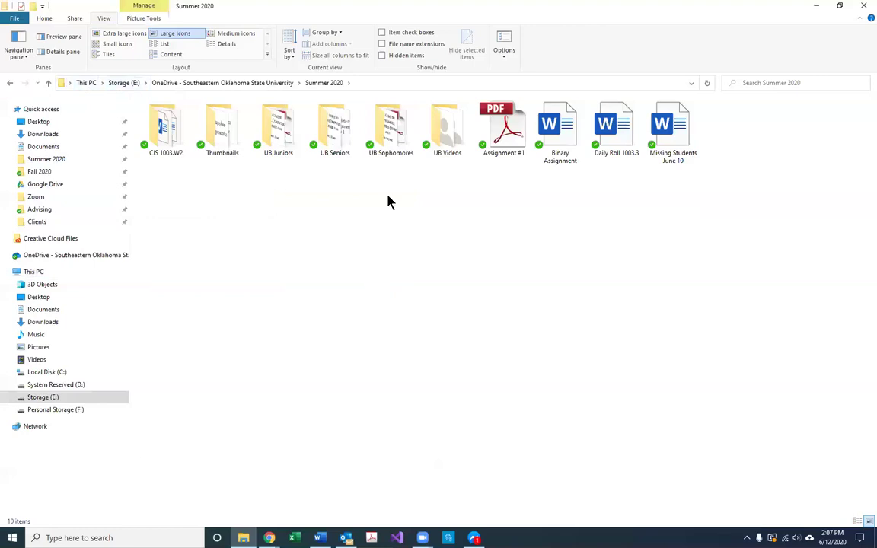
# Open the properties of the UB Seniors folder and move the dialog clear of the folder icons
pyautogui.click(340, 145)
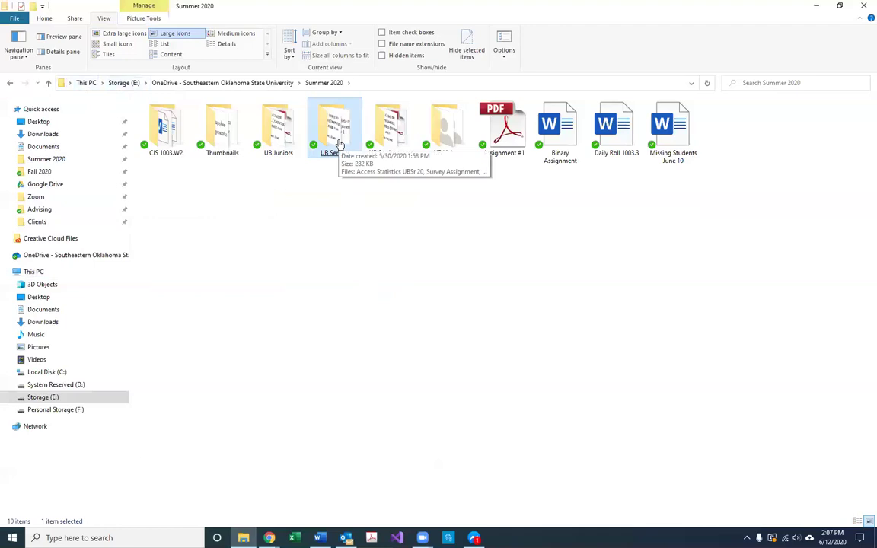
pyautogui.doubleClick(334, 137)
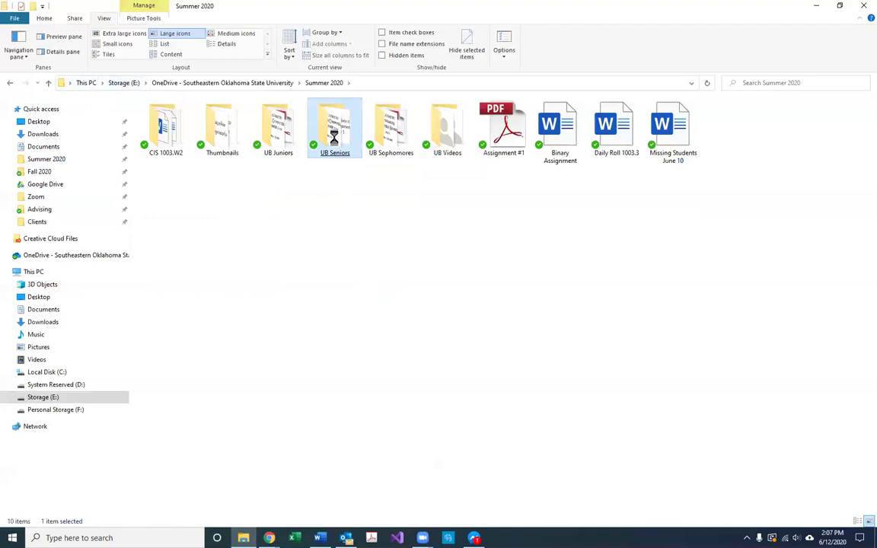
pyautogui.rightClick(334, 140)
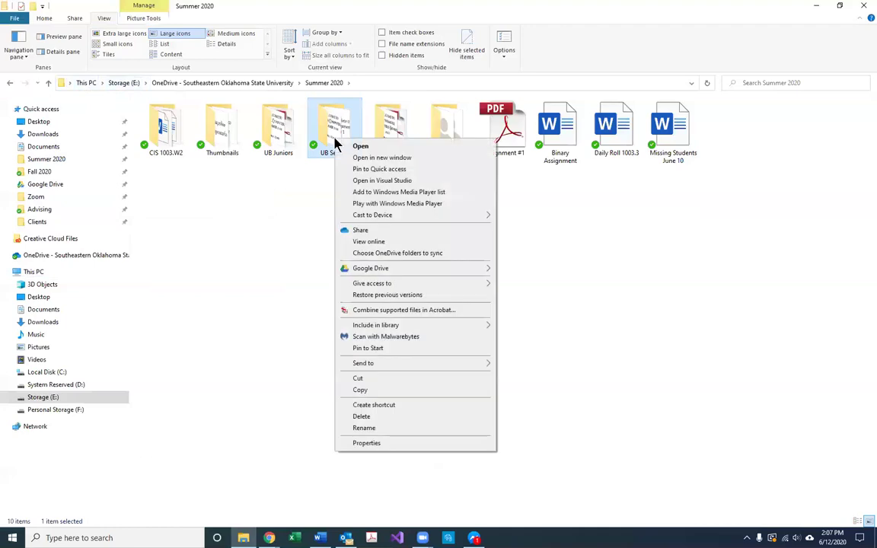
pyautogui.click(367, 443)
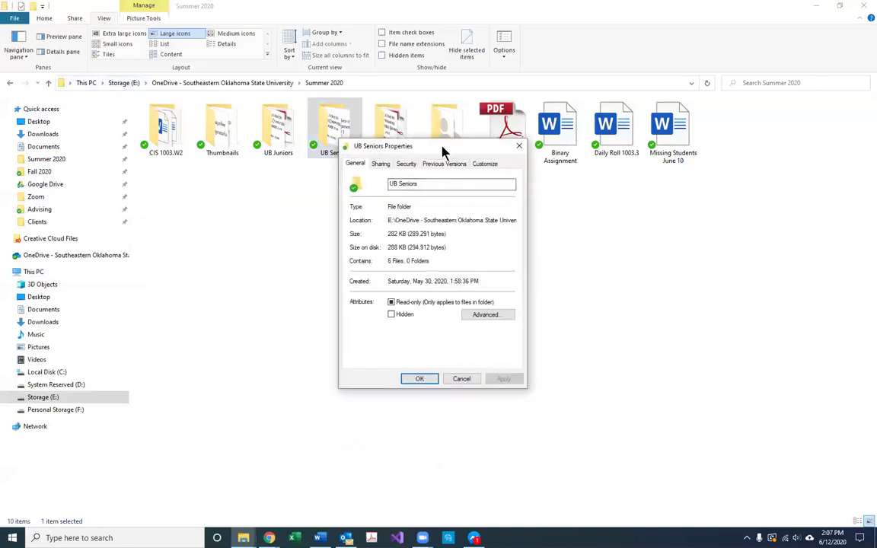
pyautogui.moveTo(437, 151); pyautogui.dragTo(328, 212)
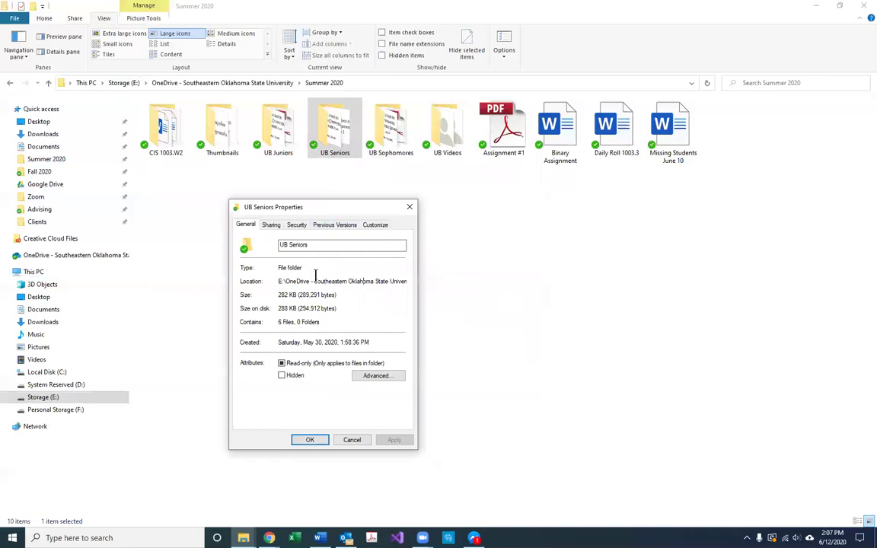
# Read through the full Location path in the UB Seniors properties, from its end back to the drive letter
pyautogui.press('End')
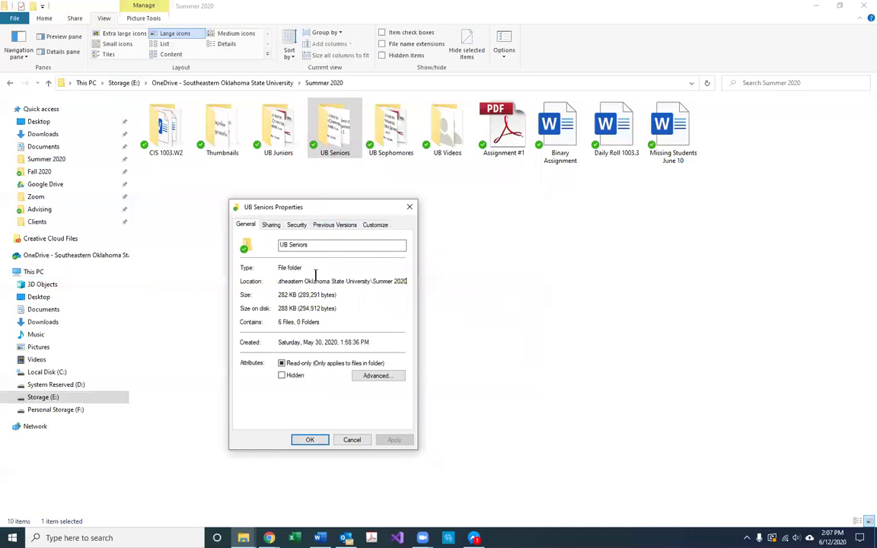
pyautogui.press('Left')
pyautogui.press('Left')
pyautogui.press('Left')
pyautogui.press('Left')
pyautogui.press('Left')
pyautogui.press('Left')
pyautogui.press('Left')
pyautogui.press('Left')
pyautogui.press('Left')
pyautogui.press('Left')
pyautogui.press('Left')
pyautogui.press('Left')
pyautogui.press('Left')
pyautogui.press('Left')
pyautogui.press('Left')
pyautogui.press('Left')
pyautogui.press('Left')
pyautogui.press('Left')
pyautogui.press('Left')
pyautogui.press('Left')
pyautogui.press('Left')
pyautogui.press('Left')
pyautogui.press('Left')
pyautogui.press('Left')
pyautogui.press('Left')
pyautogui.press('Left')
pyautogui.press('Left')
pyautogui.press('Left')
pyautogui.press('Left')
pyautogui.press('Left')
pyautogui.press('Left')
pyautogui.press('Left')
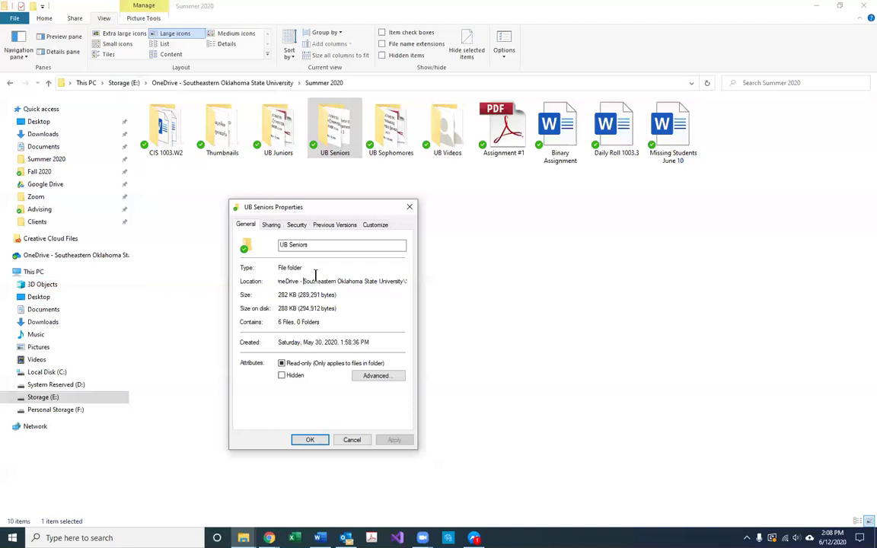
pyautogui.press('Left')
pyautogui.press('Left')
pyautogui.press('Left')
pyautogui.press('Left')
pyautogui.press('Left')
pyautogui.press('Left')
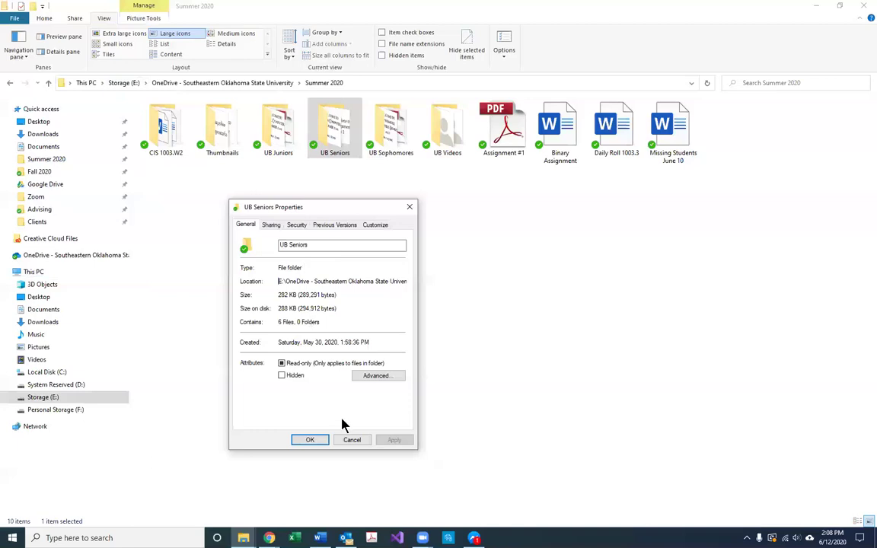
# Dismiss the UB Seniors properties without changes, and view the window control menu of the Summer 2020 window before closing it
pyautogui.click(352, 443)
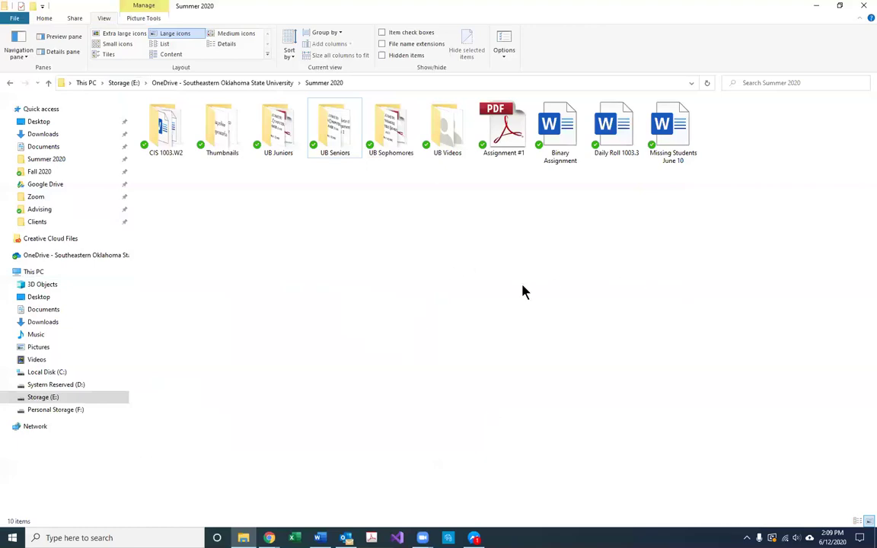
pyautogui.click(5, 11)
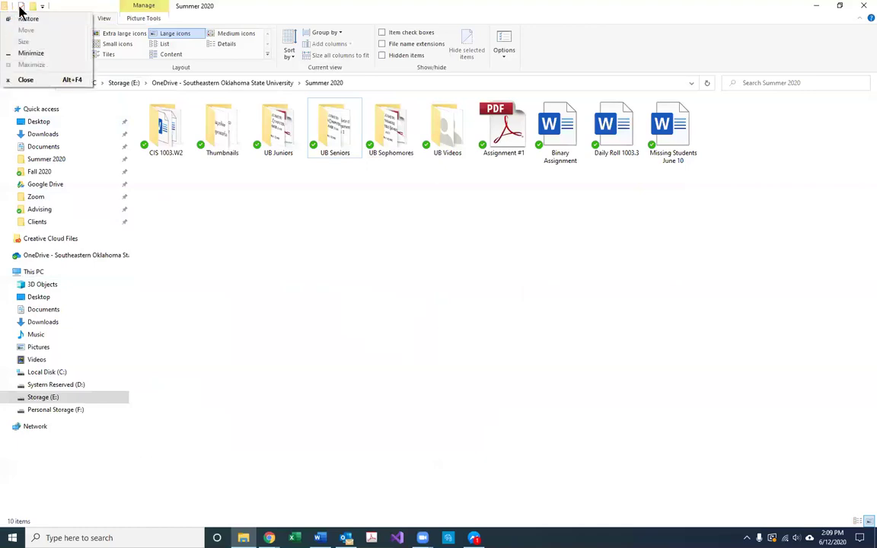
pyautogui.click(4, 11)
pyautogui.click(21, 6)
pyautogui.click(204, 14)
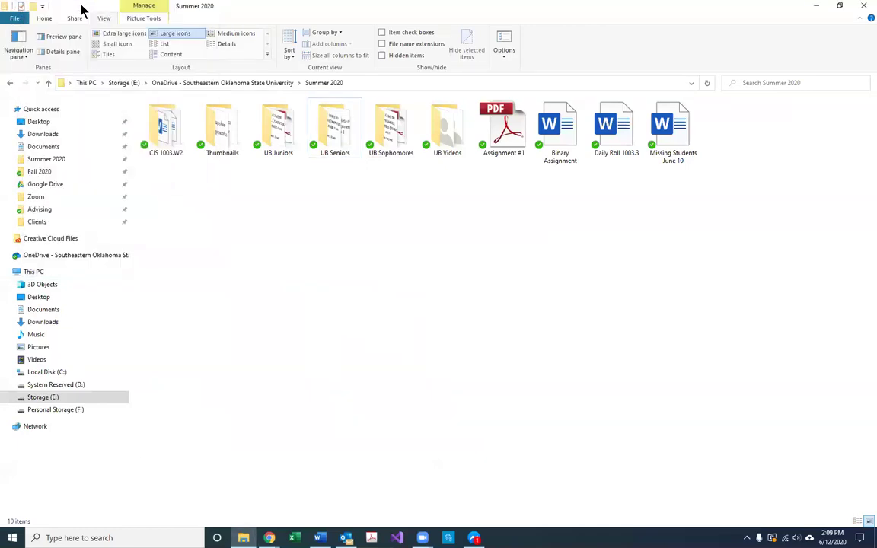
# Create a new folder in Summer 2020 with its default name, and delete that empty folder
pyautogui.click(34, 6)
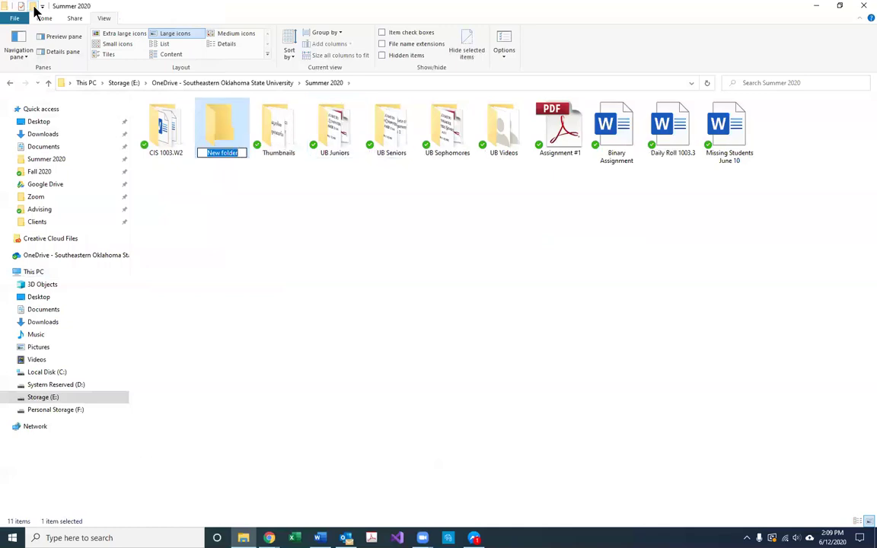
pyautogui.click(337, 304)
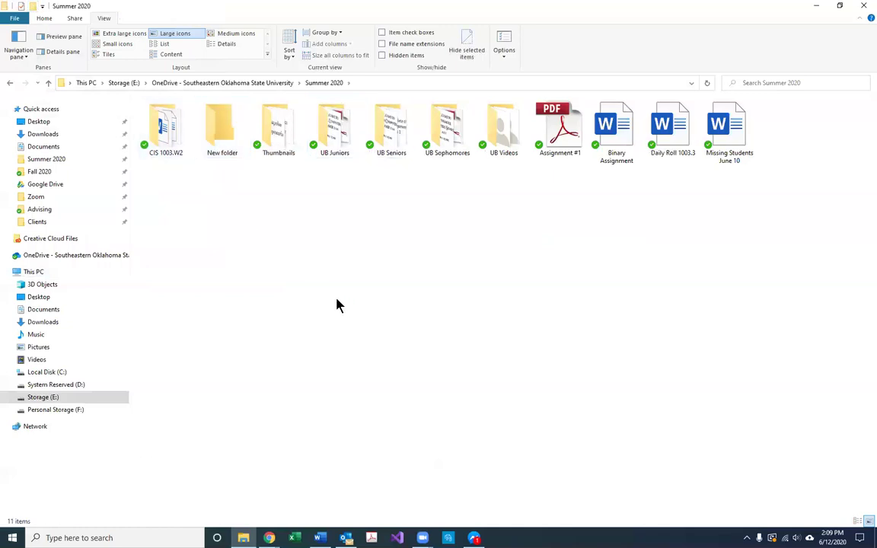
pyautogui.click(215, 127)
pyautogui.hotkey('shift', 'F10')
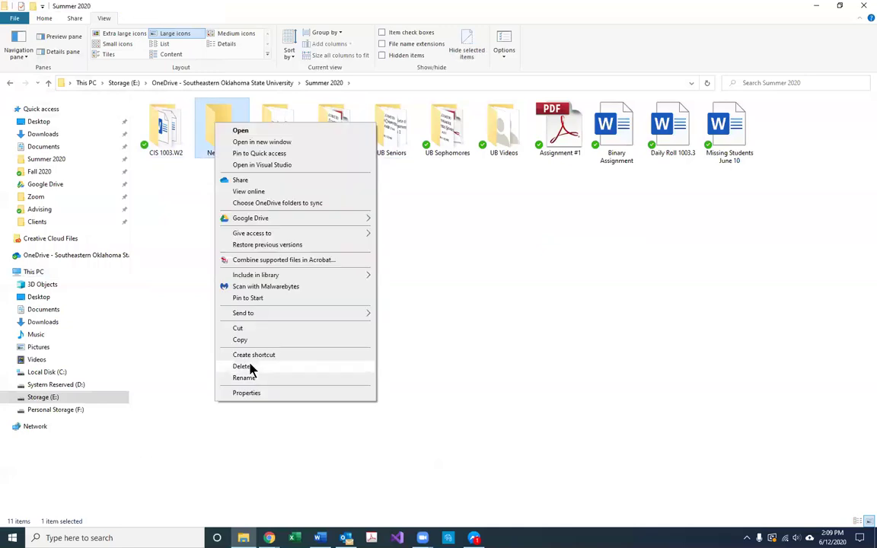
pyautogui.click(242, 367)
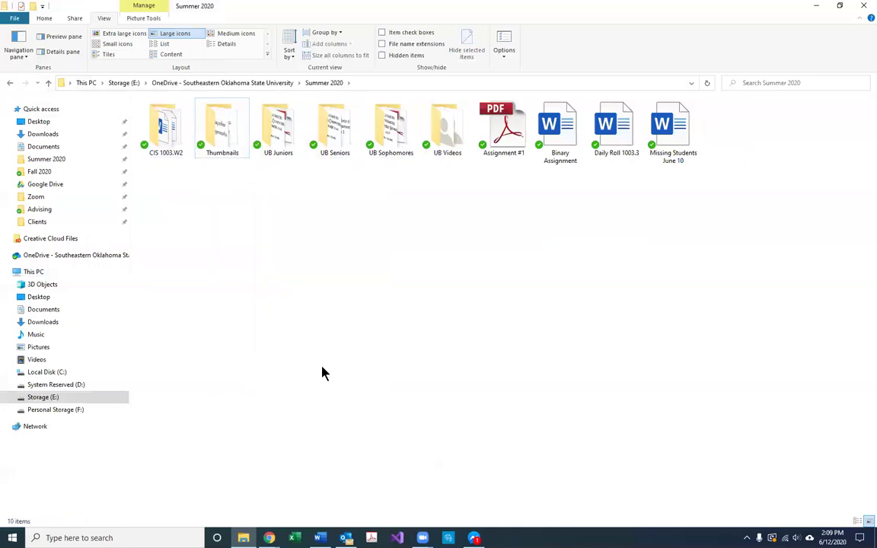